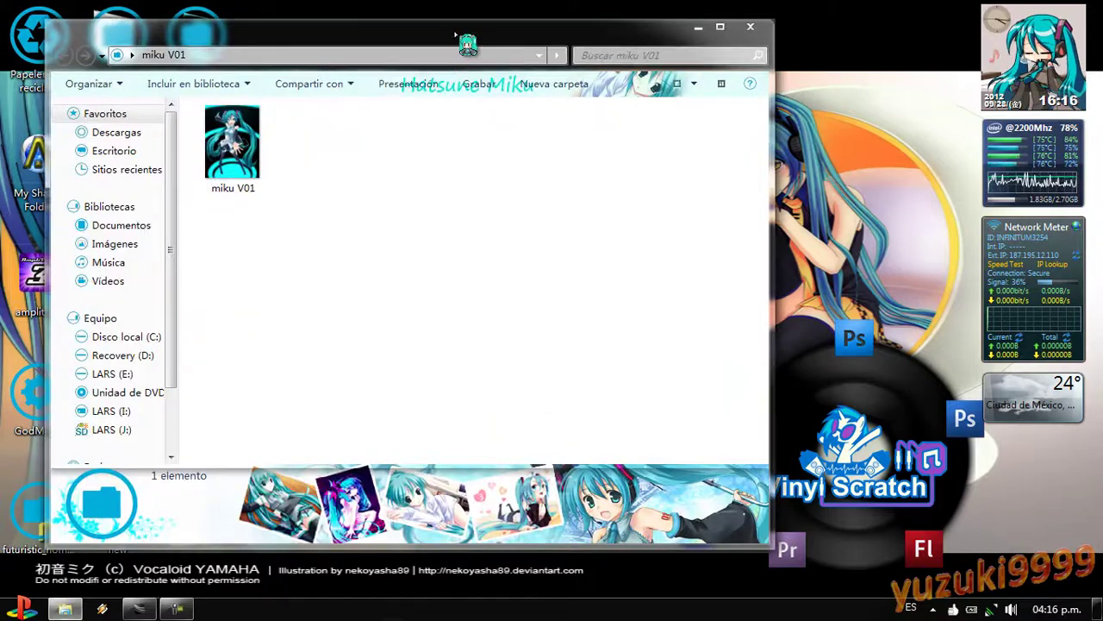
# View the miku V01 image full size from its folder and close the viewer
pyautogui.moveTo(441, 48); pyautogui.dragTo(674, 54)
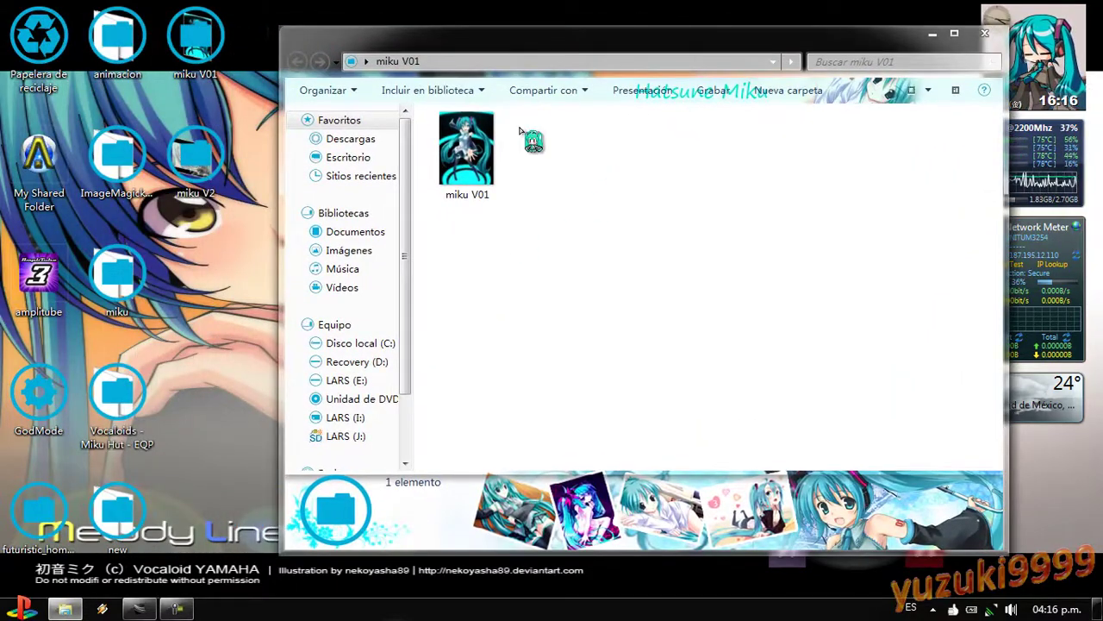
pyautogui.click(466, 149)
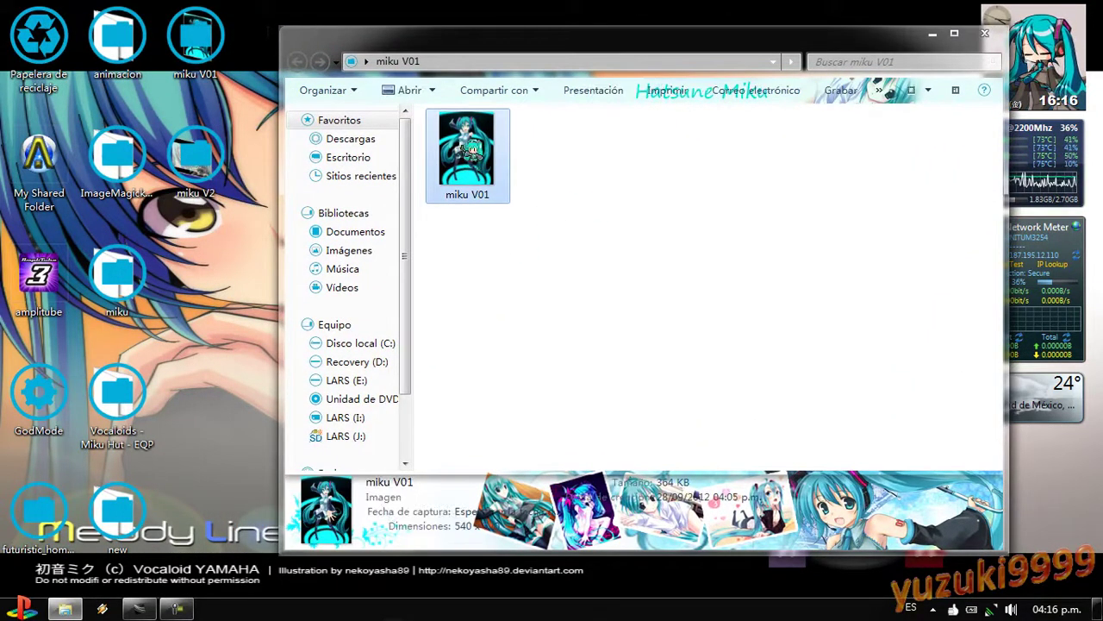
pyautogui.doubleClick(469, 148)
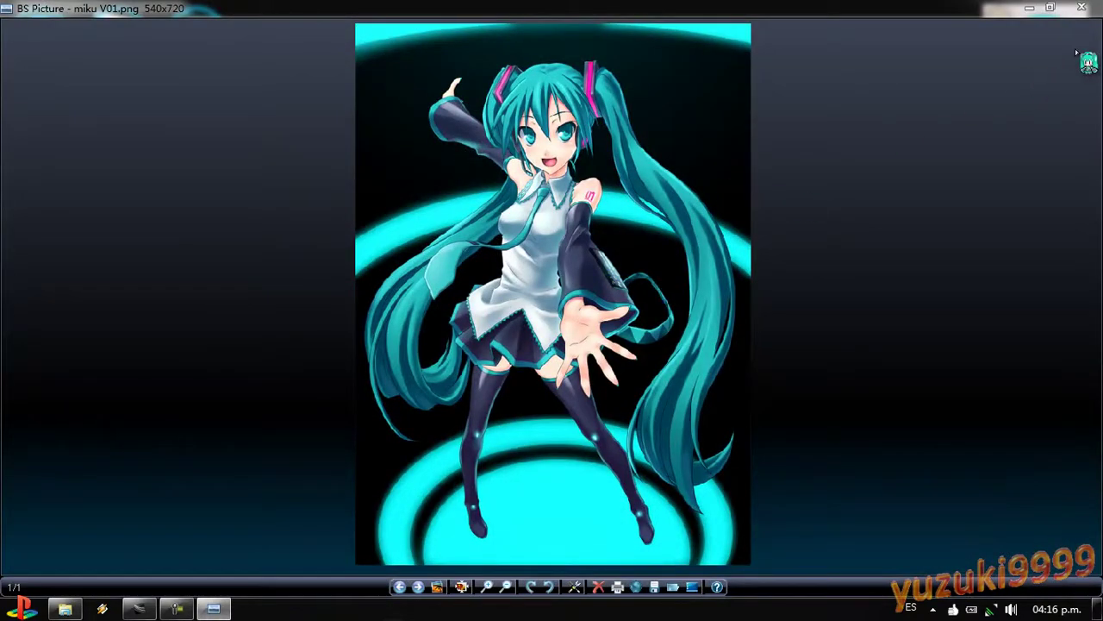
pyautogui.click(1083, 8)
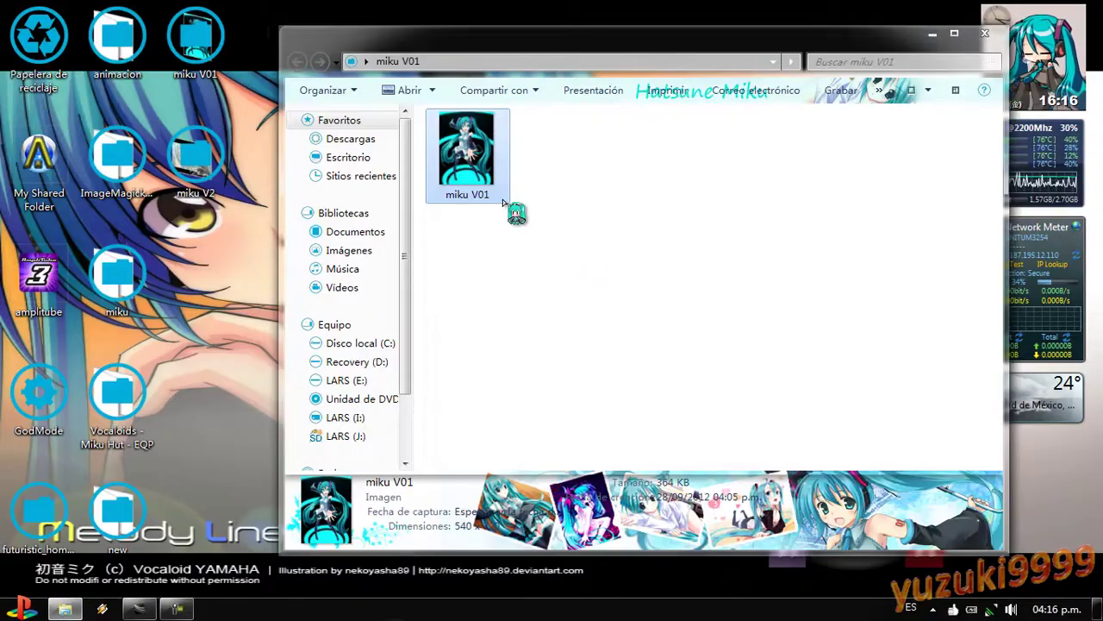
# Check the pixel dimensions of the miku V01 image in the details of its file properties
pyautogui.rightClick(502, 199)
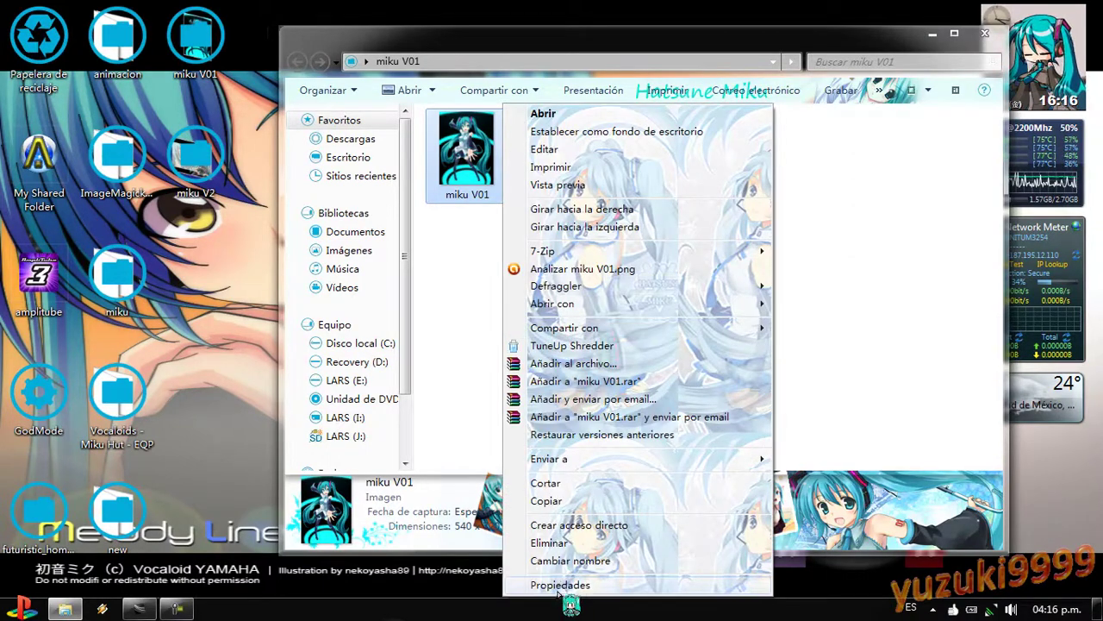
pyautogui.click(565, 585)
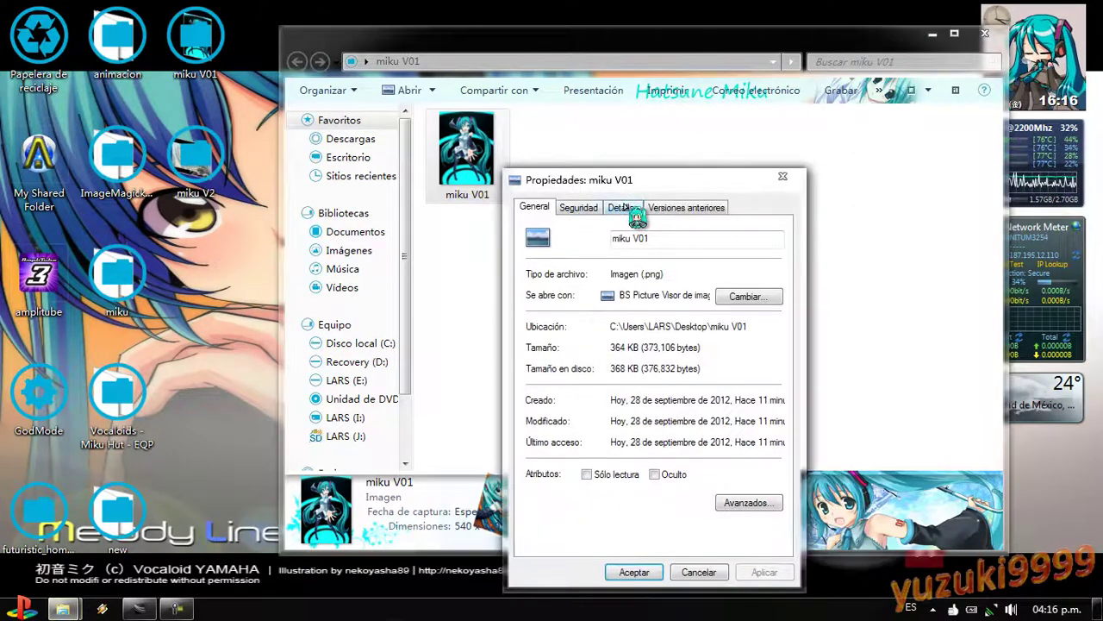
pyautogui.click(624, 208)
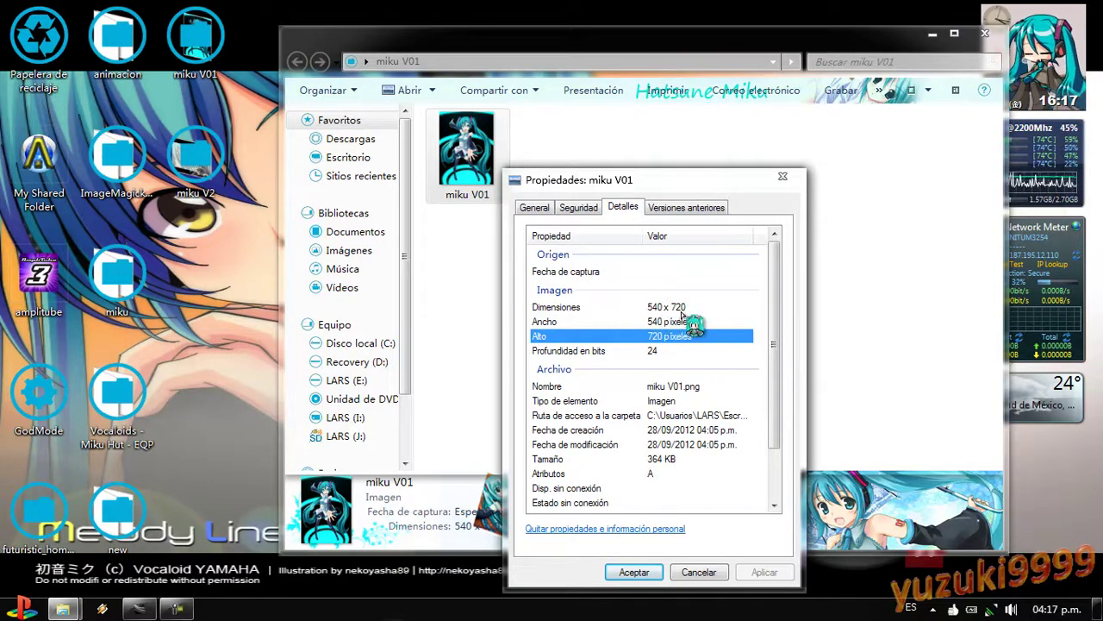
pyautogui.click(783, 176)
pyautogui.click(655, 220)
# View the miku V01 image once more and close both the viewer and the folder window
pyautogui.doubleClick(492, 185)
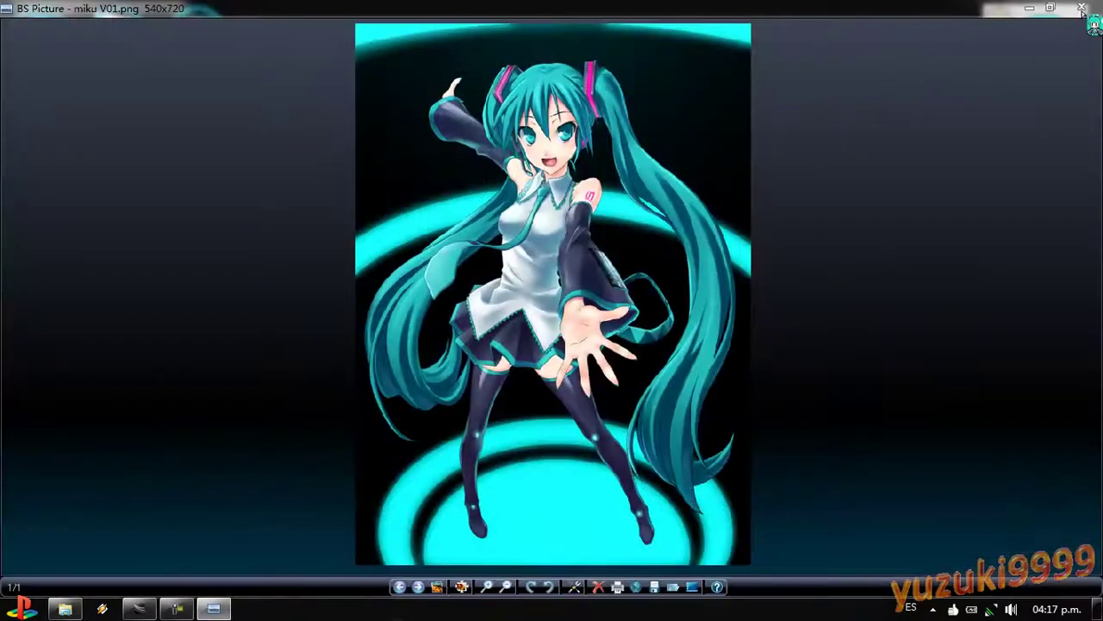
pyautogui.click(1083, 9)
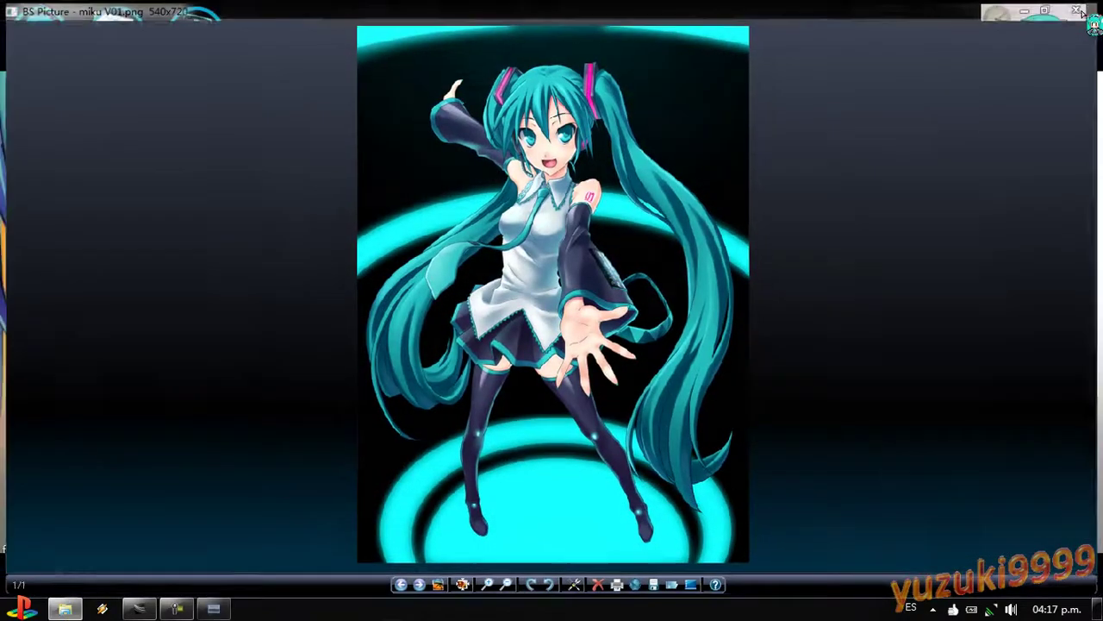
pyautogui.click(993, 36)
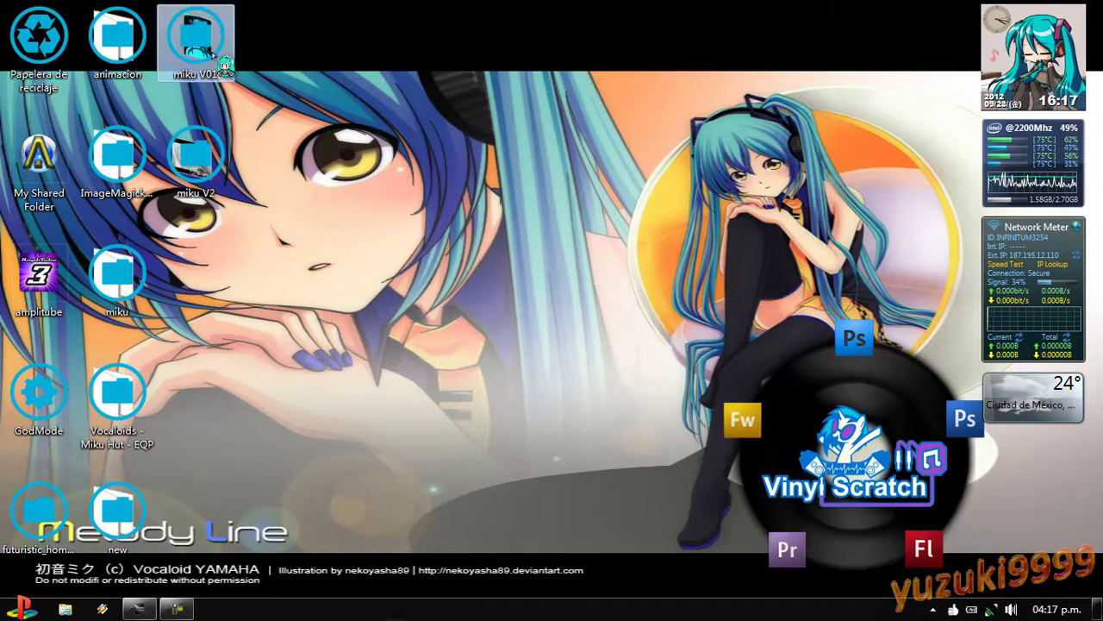
# Launch Photoshop CS4 Extended and open the miku V01 image from the miku V01 folder on the desktop
pyautogui.click(862, 333)
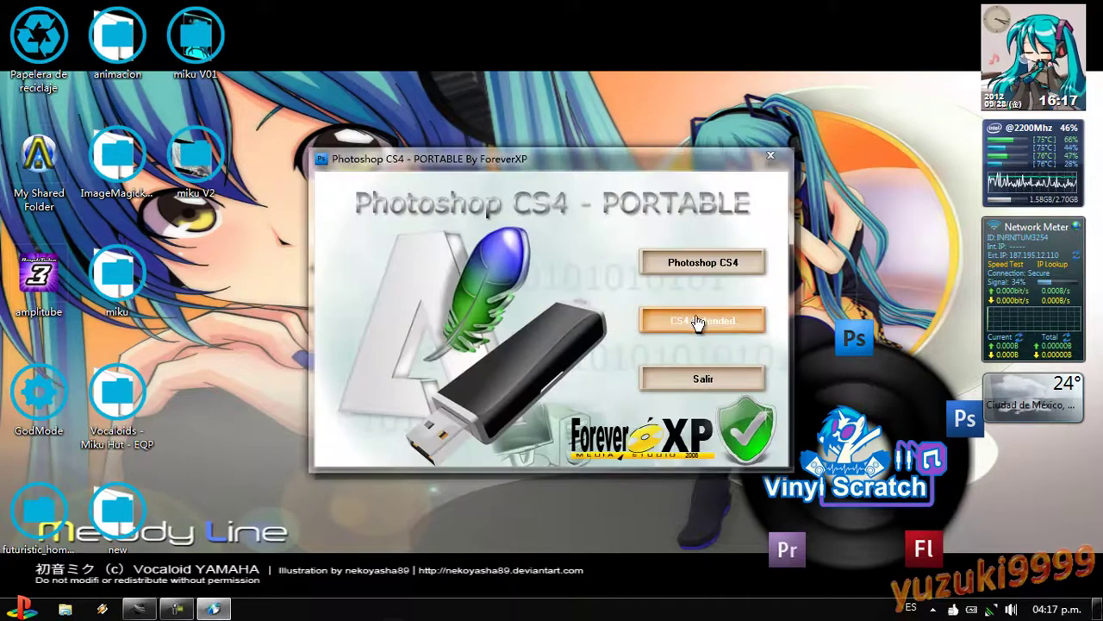
pyautogui.click(700, 322)
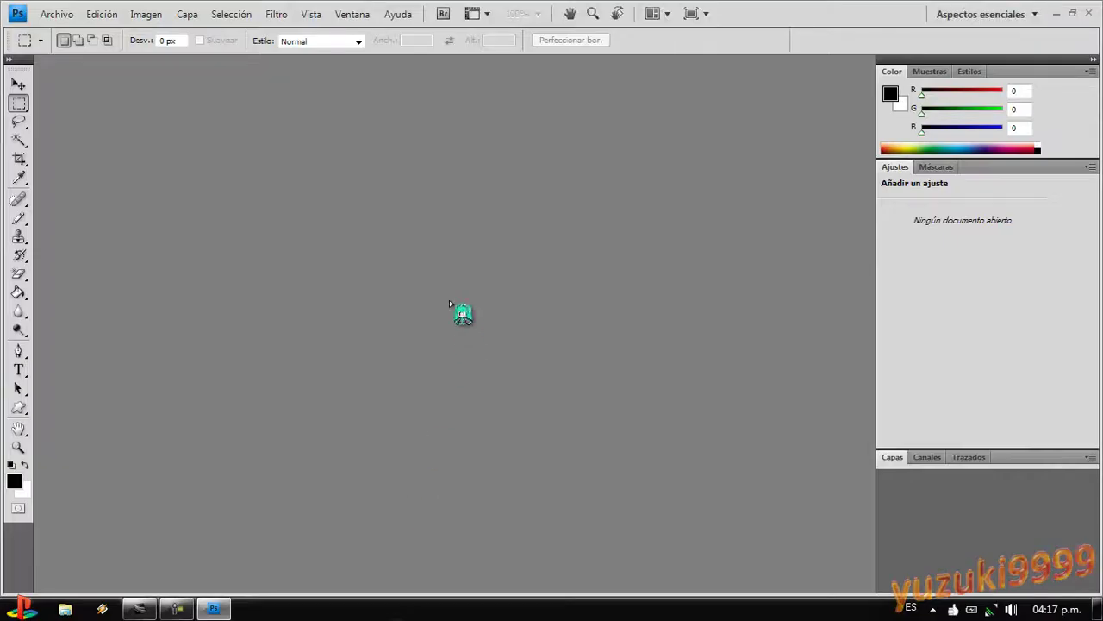
pyautogui.click(56, 14)
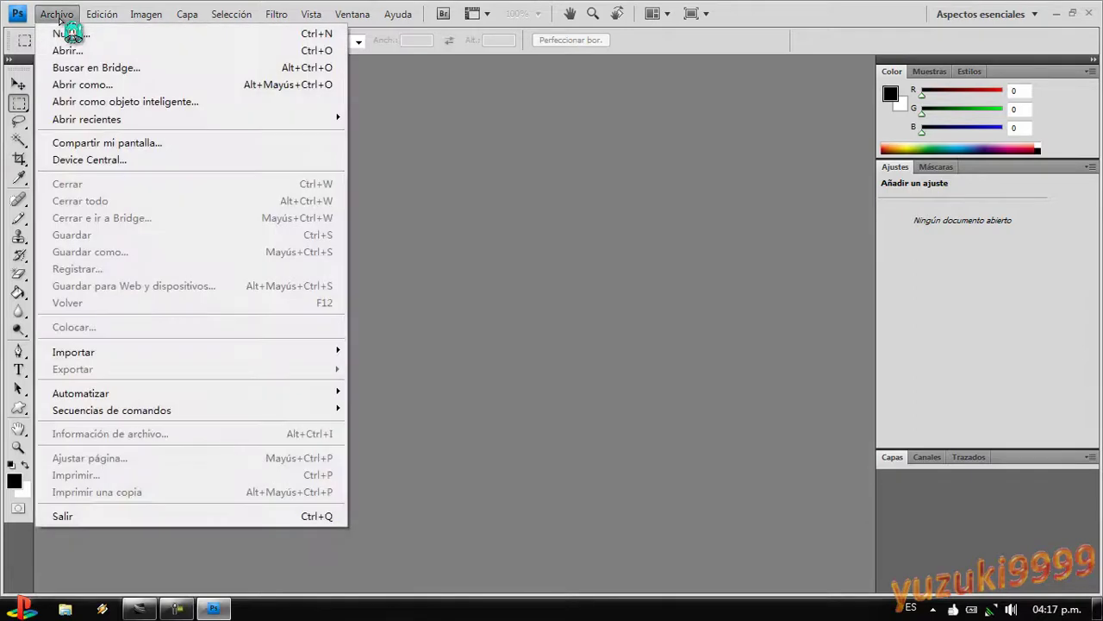
pyautogui.click(63, 48)
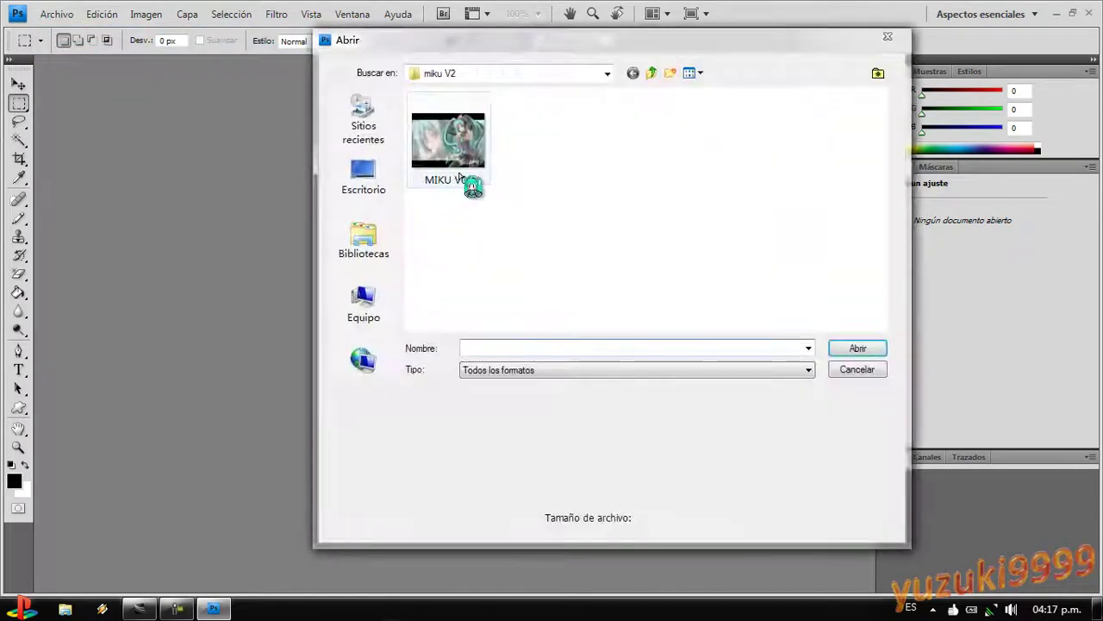
pyautogui.click(362, 176)
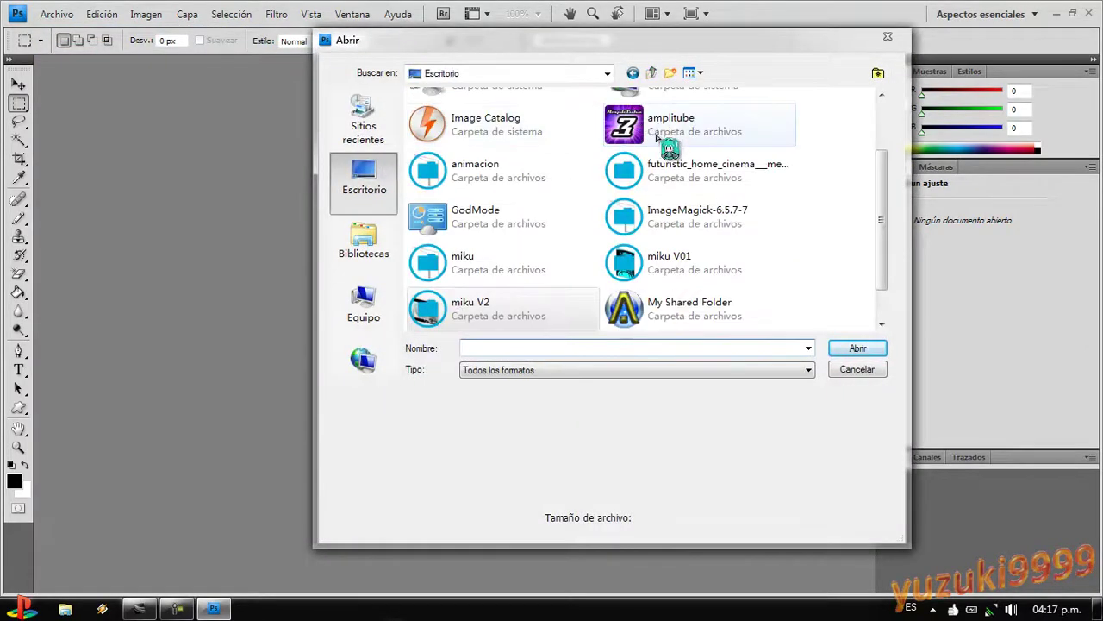
pyautogui.scroll(-1, 645, 226)
pyautogui.doubleClick(645, 223)
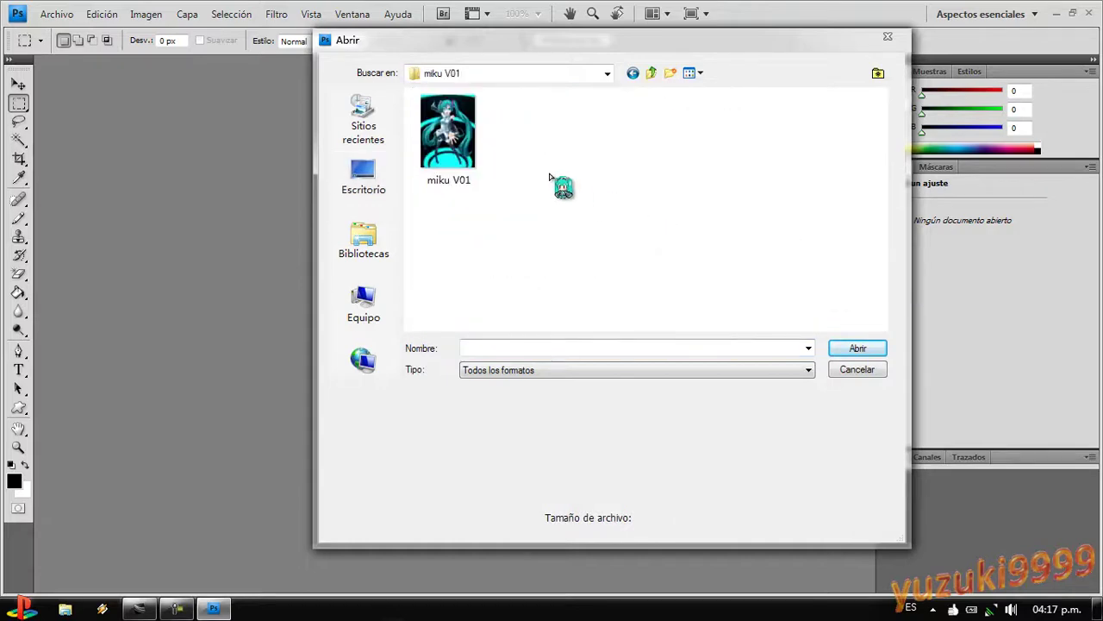
pyautogui.doubleClick(477, 127)
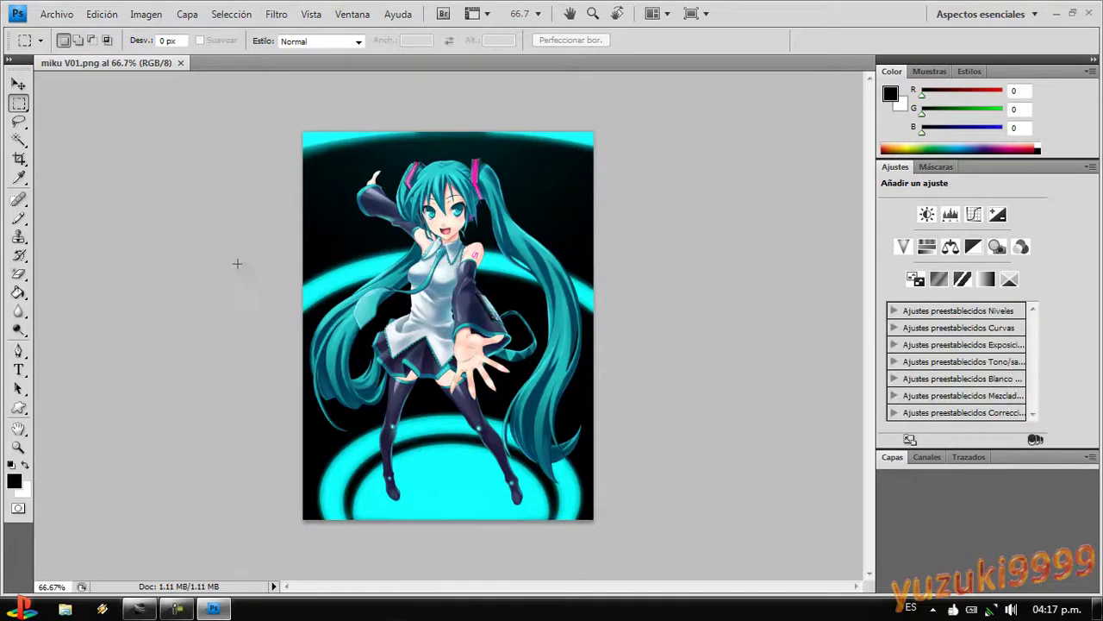
# Select the large black background area around the character's head with the Magic Wand at tolerance 20 and delete it
pyautogui.hotkey('ctrl', '+')
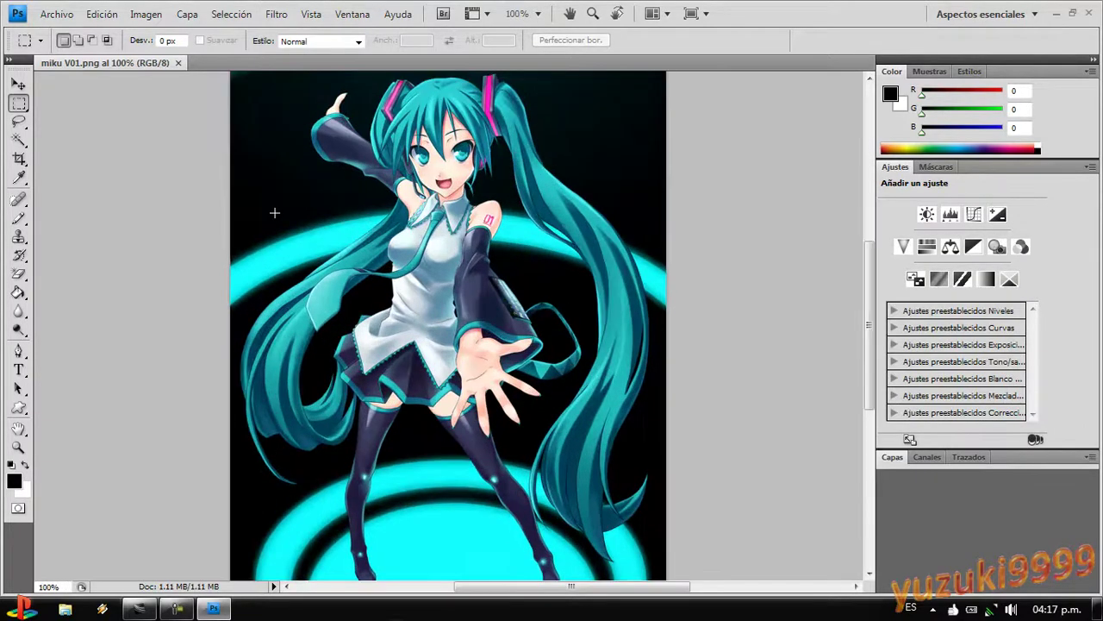
pyautogui.scroll(-4, 216, 314)
pyautogui.scroll(3, 217, 319)
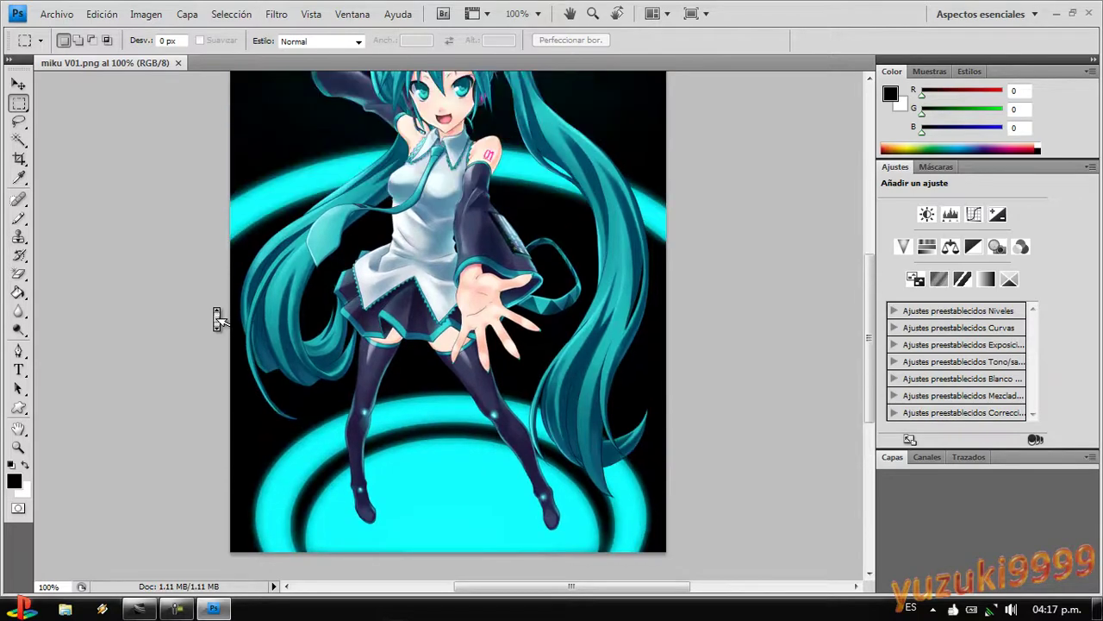
pyautogui.scroll(4, 216, 314)
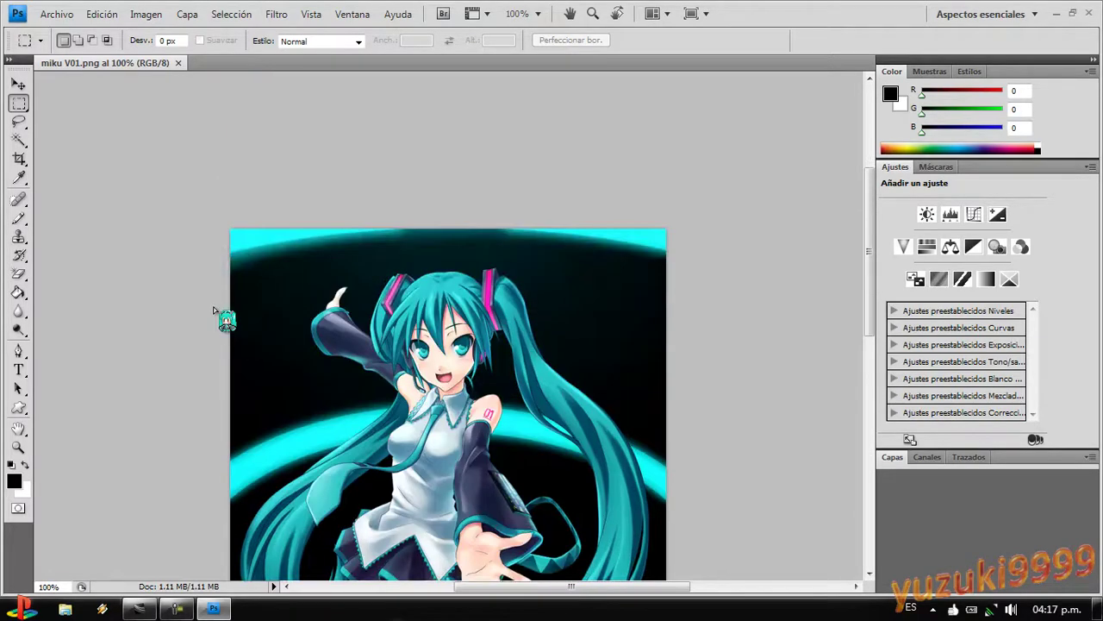
pyautogui.scroll(-1, 217, 318)
pyautogui.scroll(-1, 217, 319)
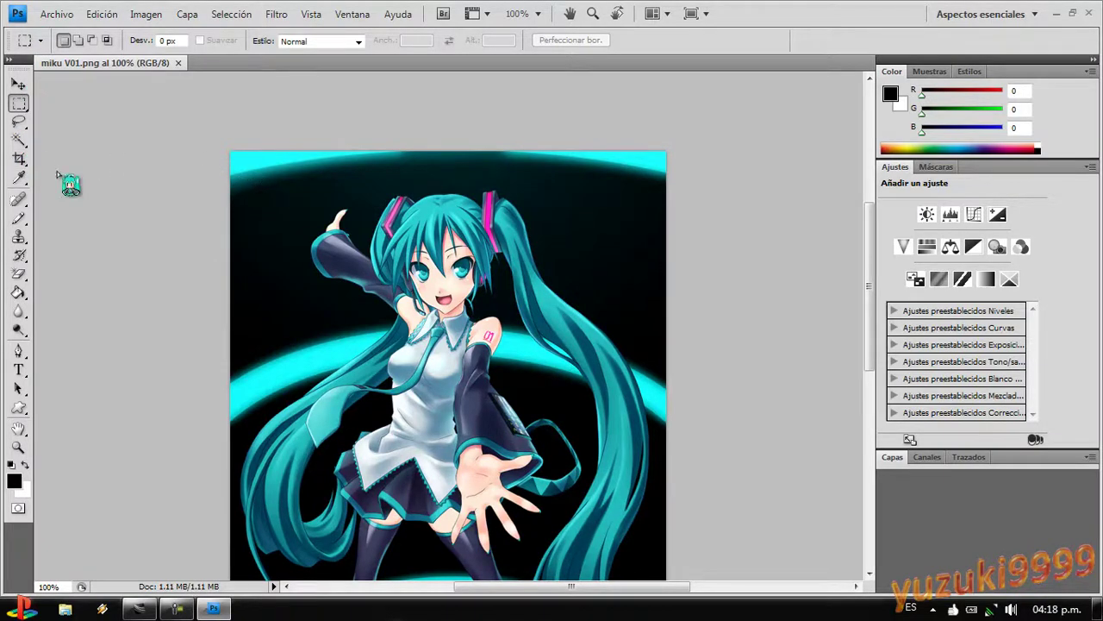
pyautogui.click(19, 156)
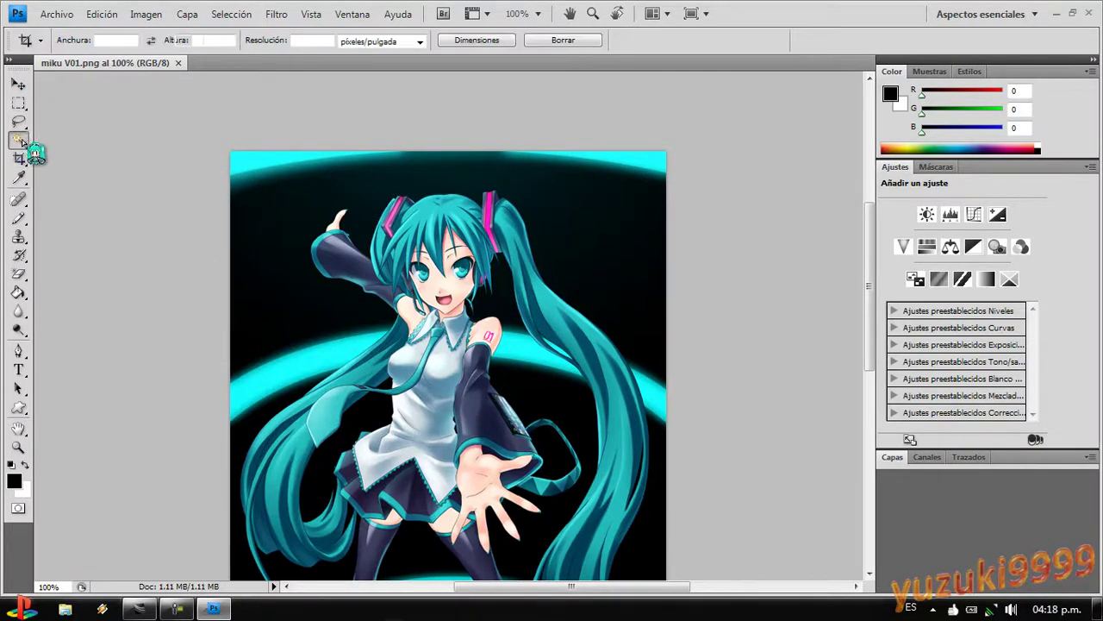
pyautogui.click(19, 140)
pyautogui.click(19, 156)
pyautogui.click(19, 156)
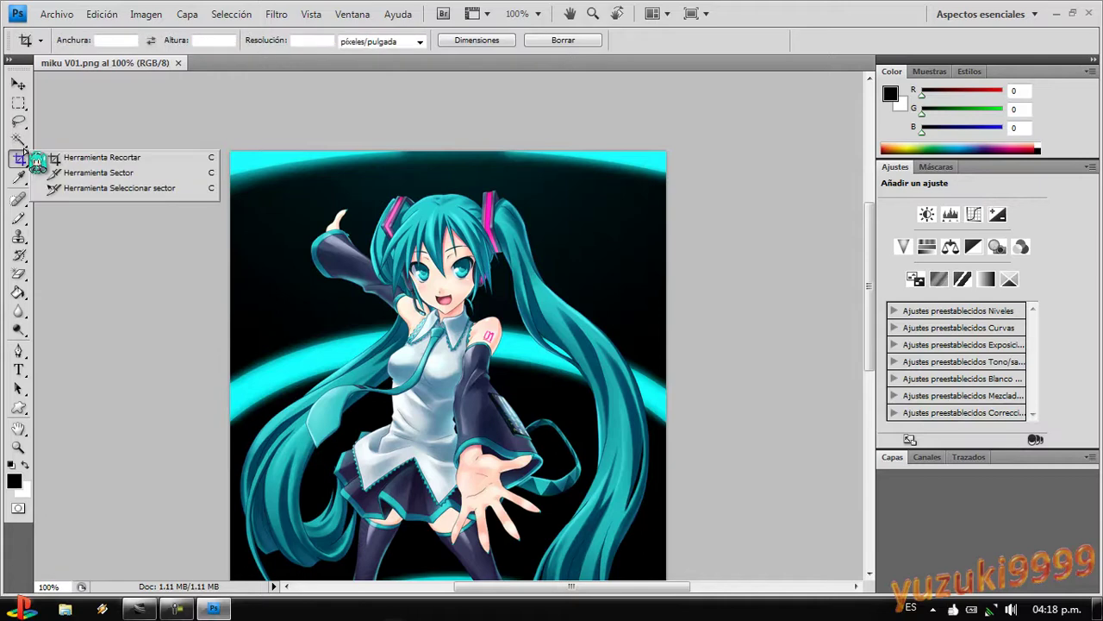
pyautogui.click(19, 140)
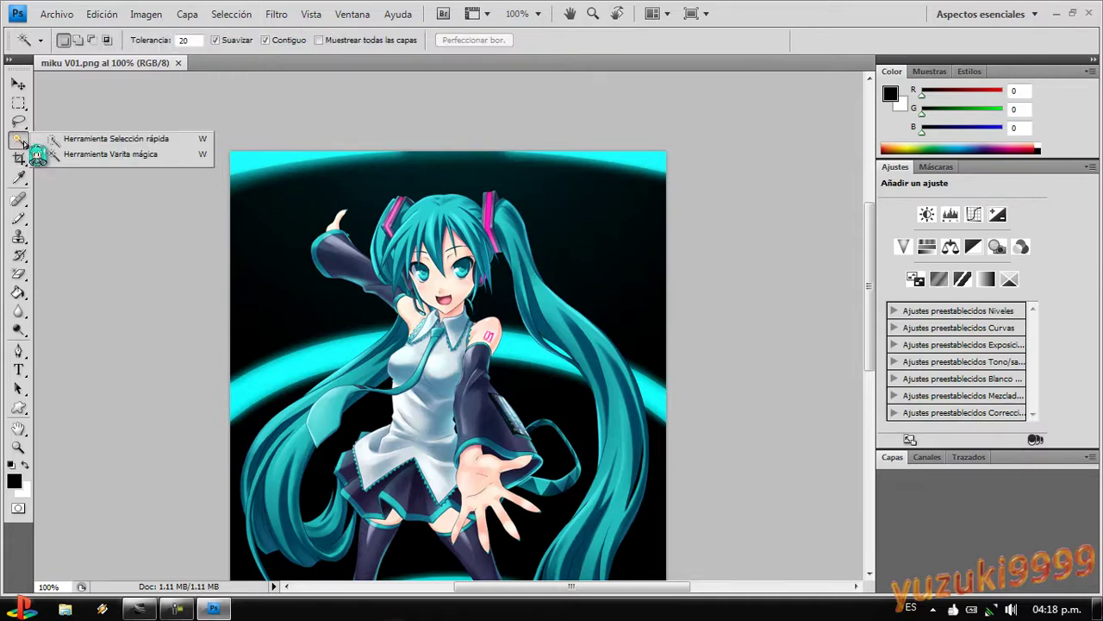
pyautogui.click(72, 152)
pyautogui.click(283, 231)
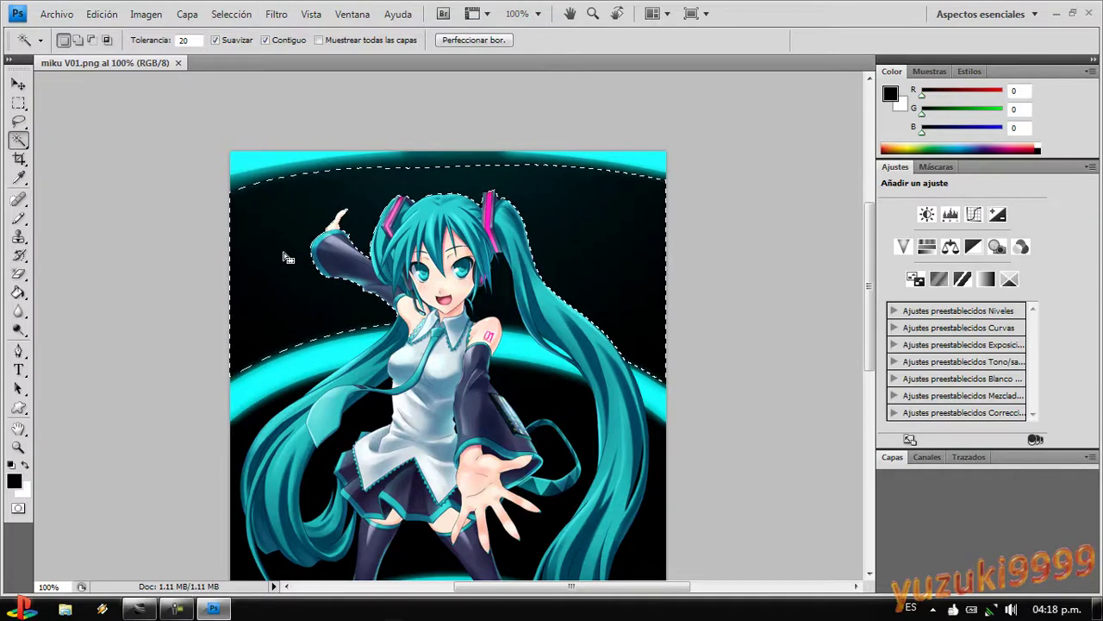
pyautogui.press('Delete')
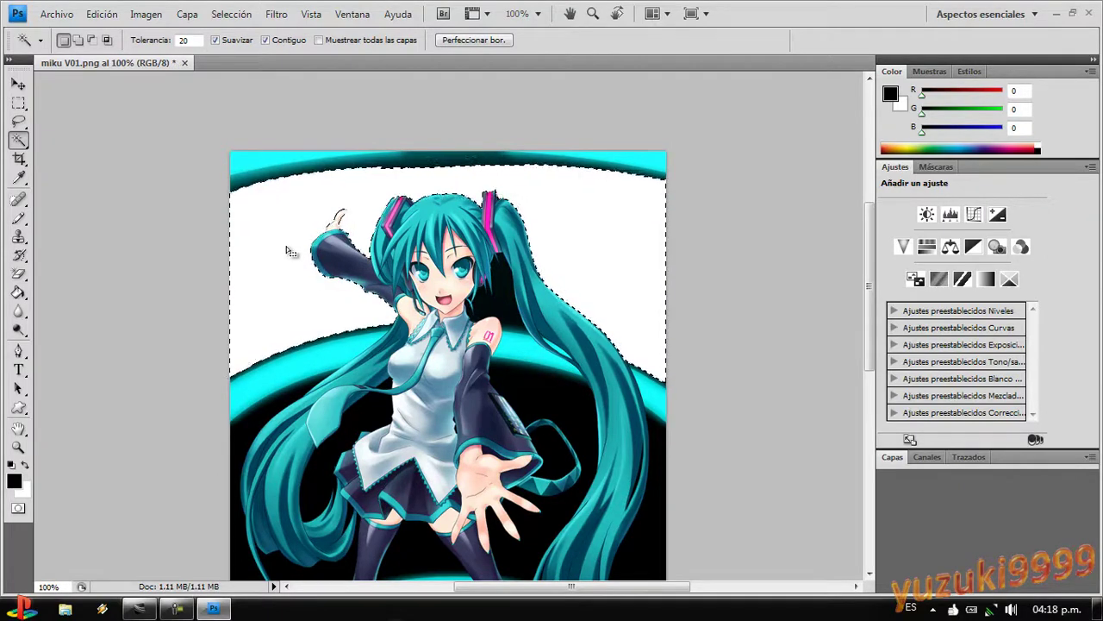
# Delete the two cyan upper corners of the background and the dark band between them using Magic Wand selections
pyautogui.click(349, 165)
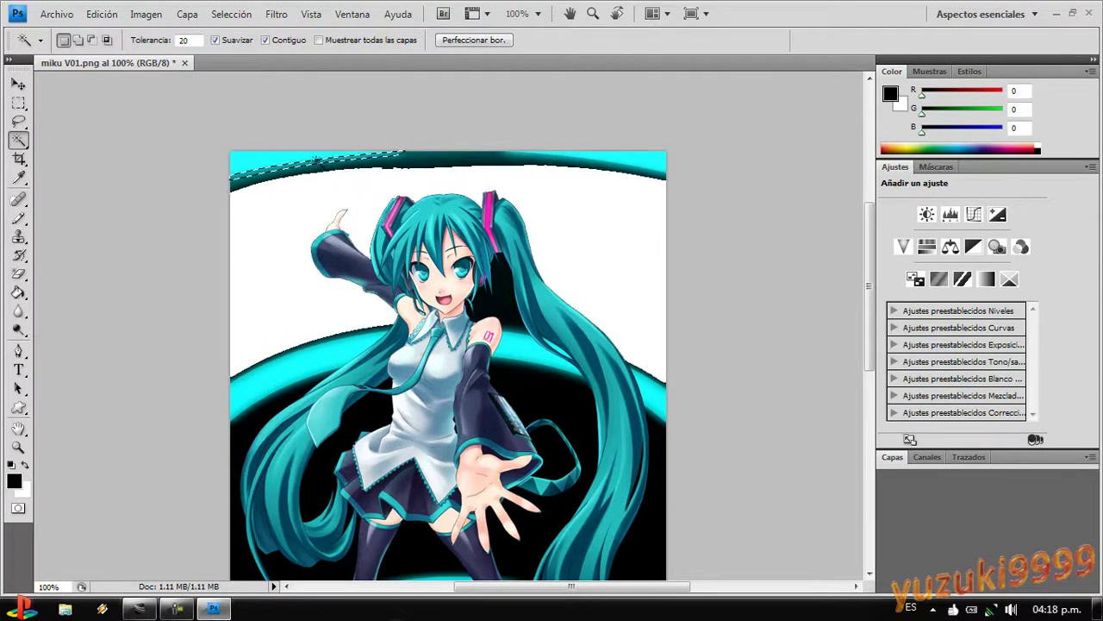
pyautogui.press('Delete')
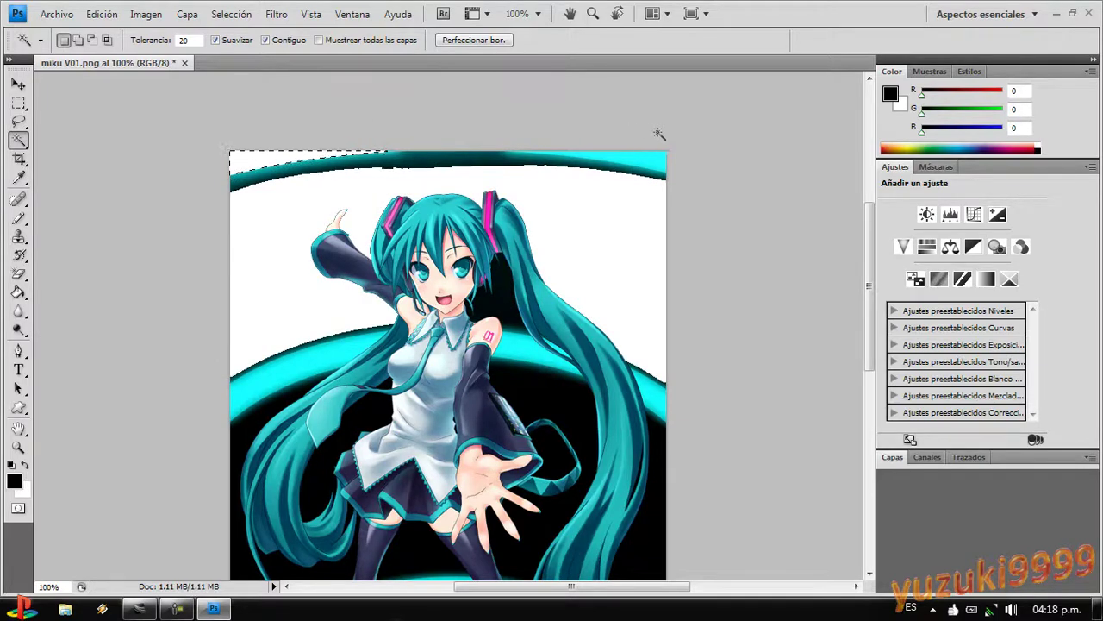
pyautogui.click(655, 160)
pyautogui.press('Delete')
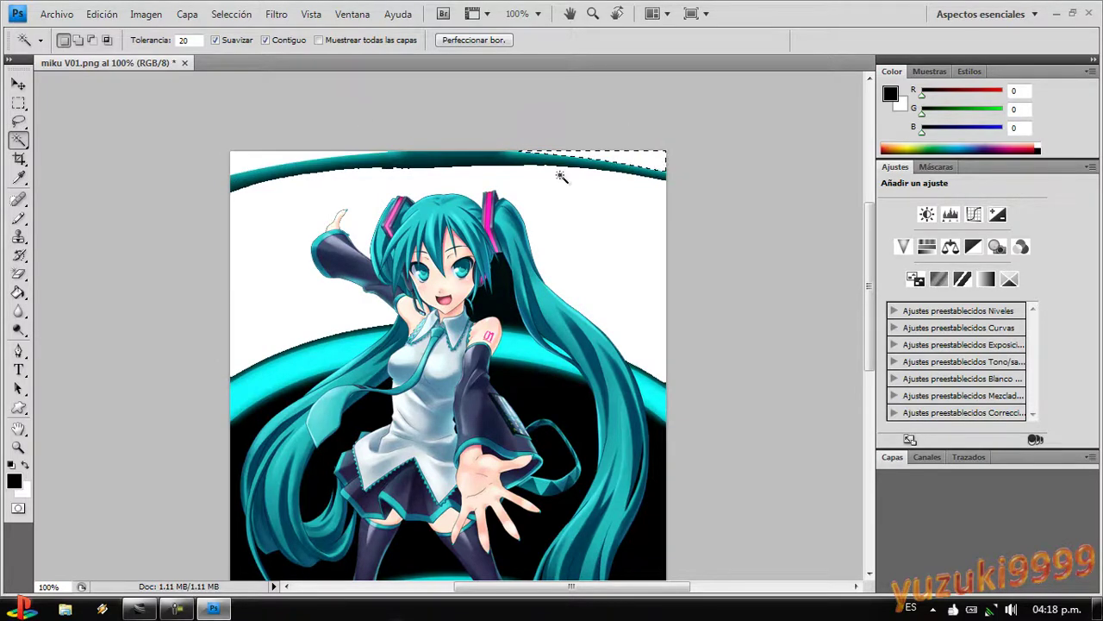
pyautogui.click(442, 160)
pyautogui.press('Delete')
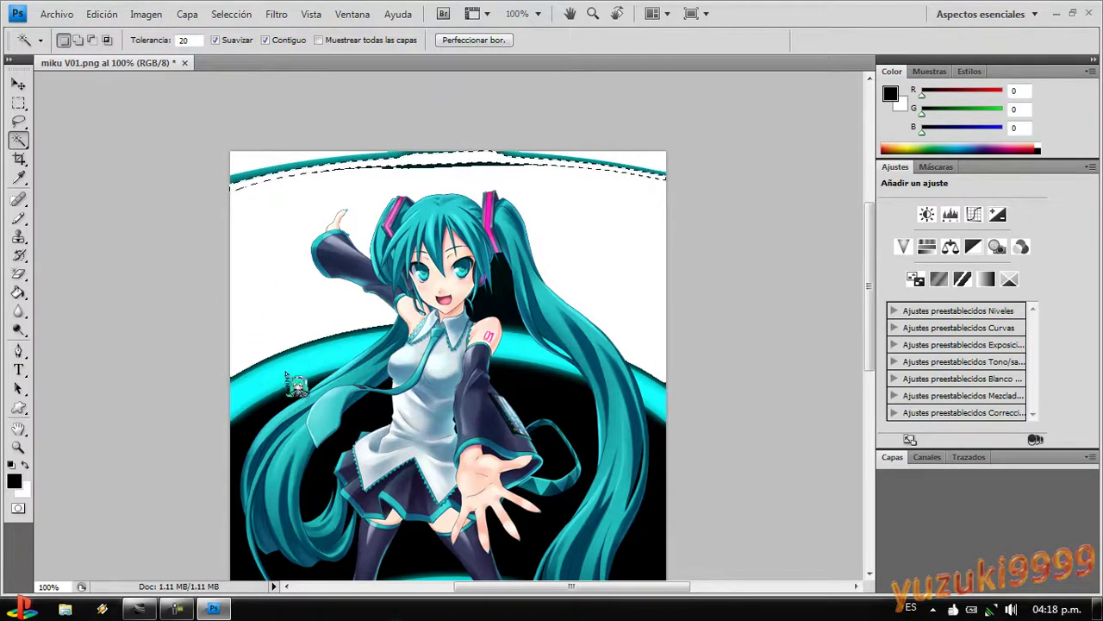
# Delete the cyan arc left of the character's torso and the black gap between her face and right-hand ponytail
pyautogui.click(288, 375)
pyautogui.press('Delete')
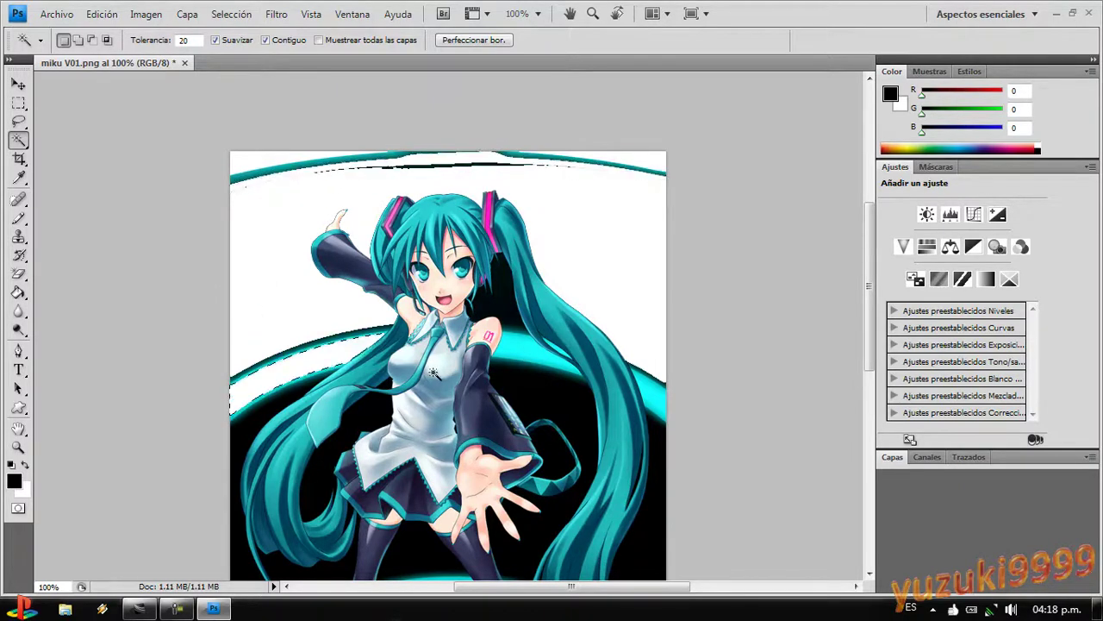
pyautogui.click(506, 319)
pyautogui.press('Delete')
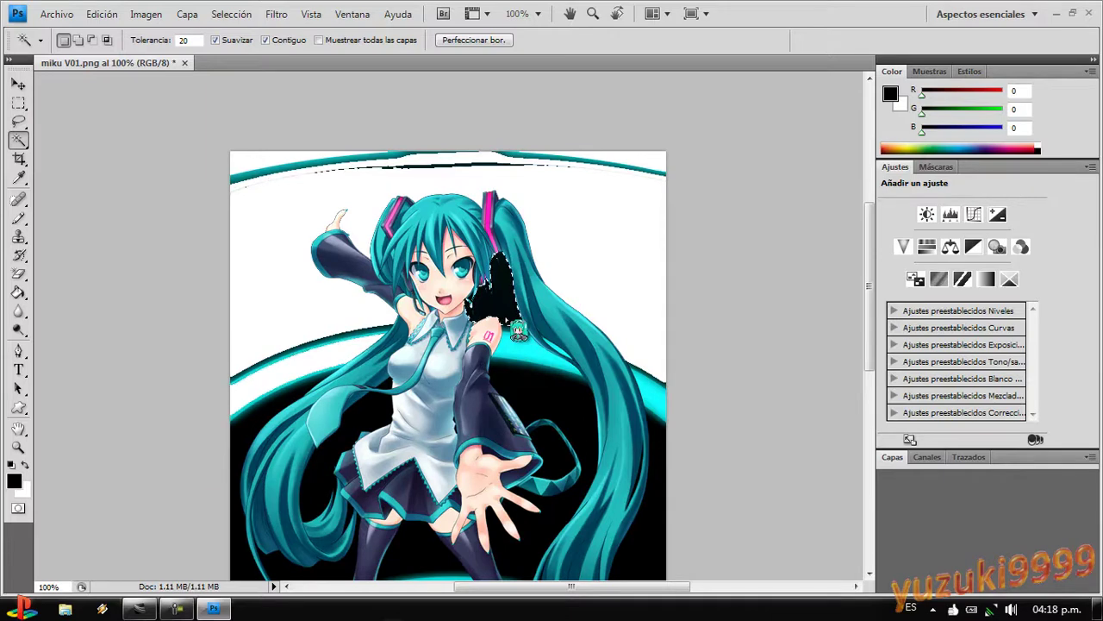
# Select and delete the black background area between the outstretched arm and the right-hand ponytail
pyautogui.click(561, 397)
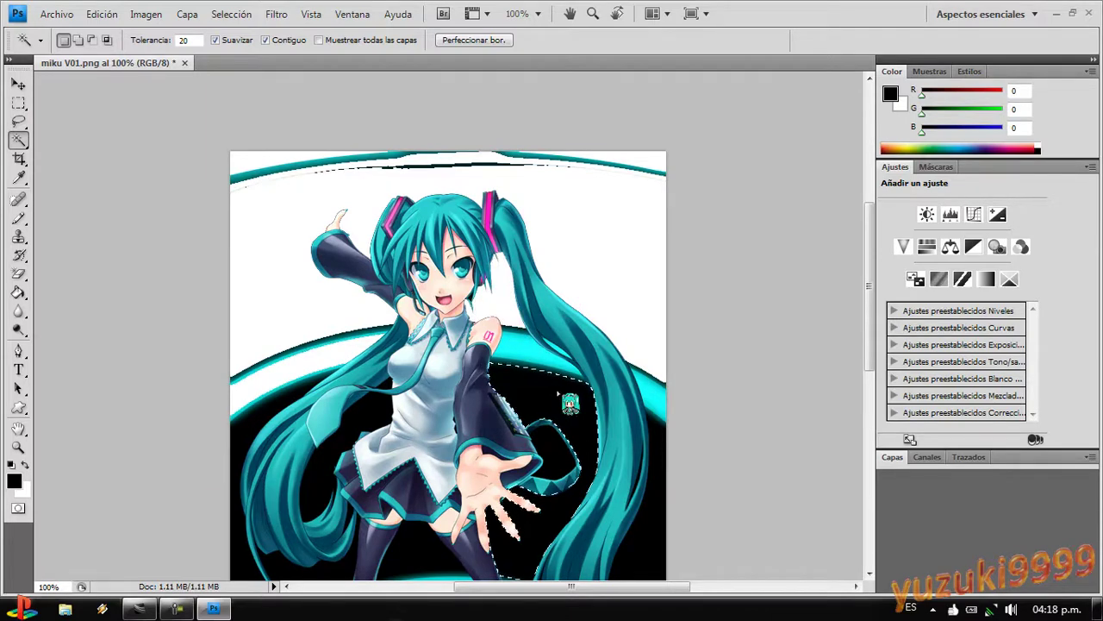
pyautogui.press('Delete')
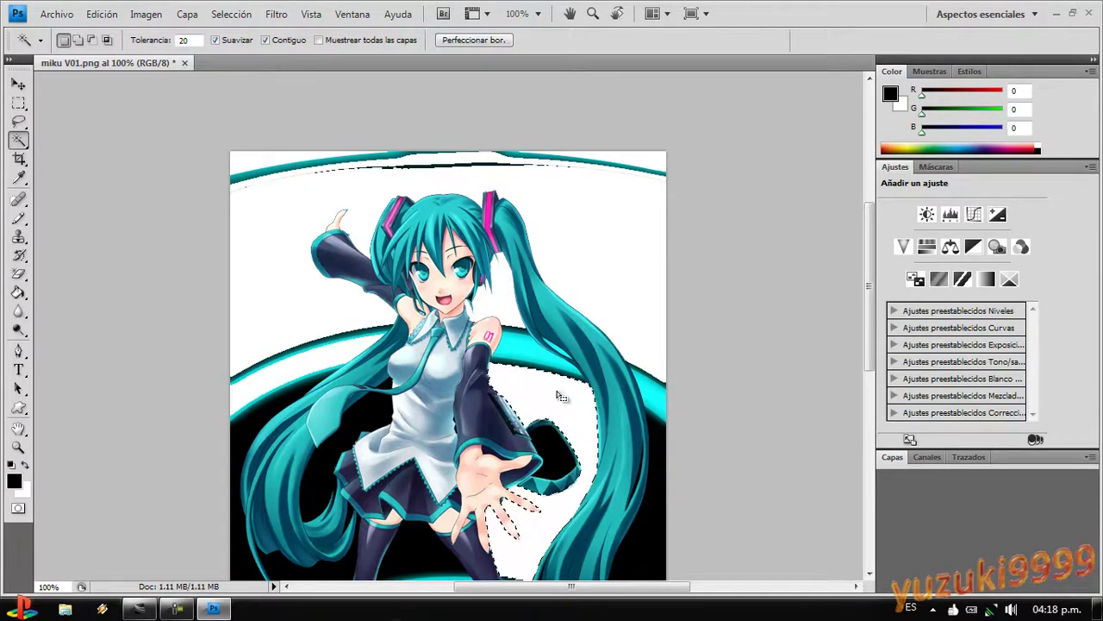
pyautogui.scroll(-3, 559, 395)
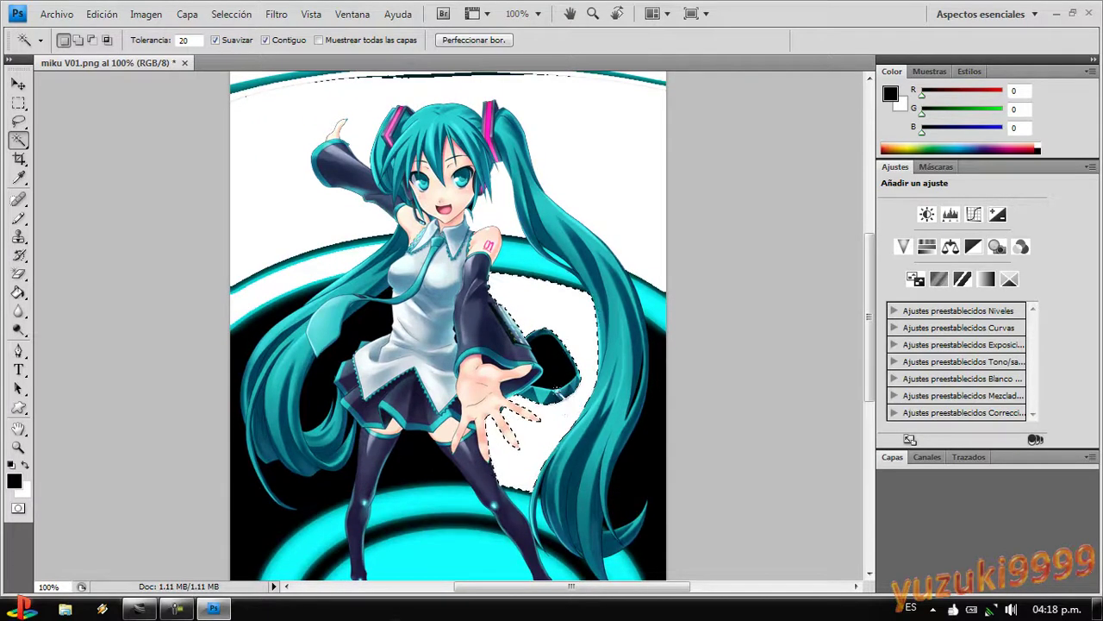
# Delete the black area inside the ribbon loop and the black area beside the outer edge of the right-hand ponytail using Magic Wand selections
pyautogui.click(556, 366)
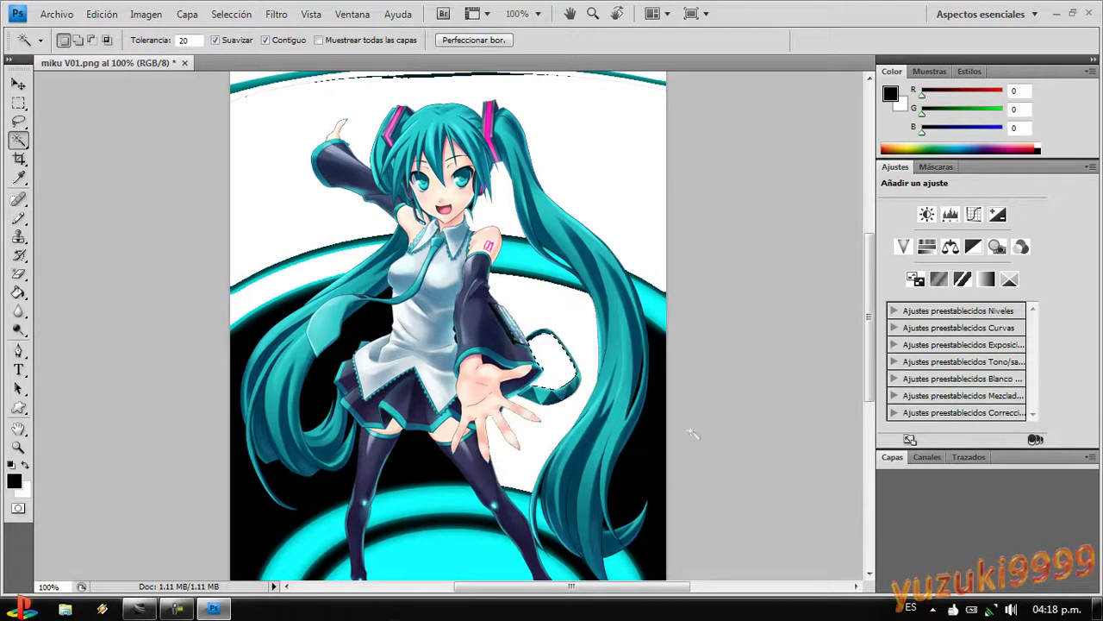
pyautogui.click(647, 485)
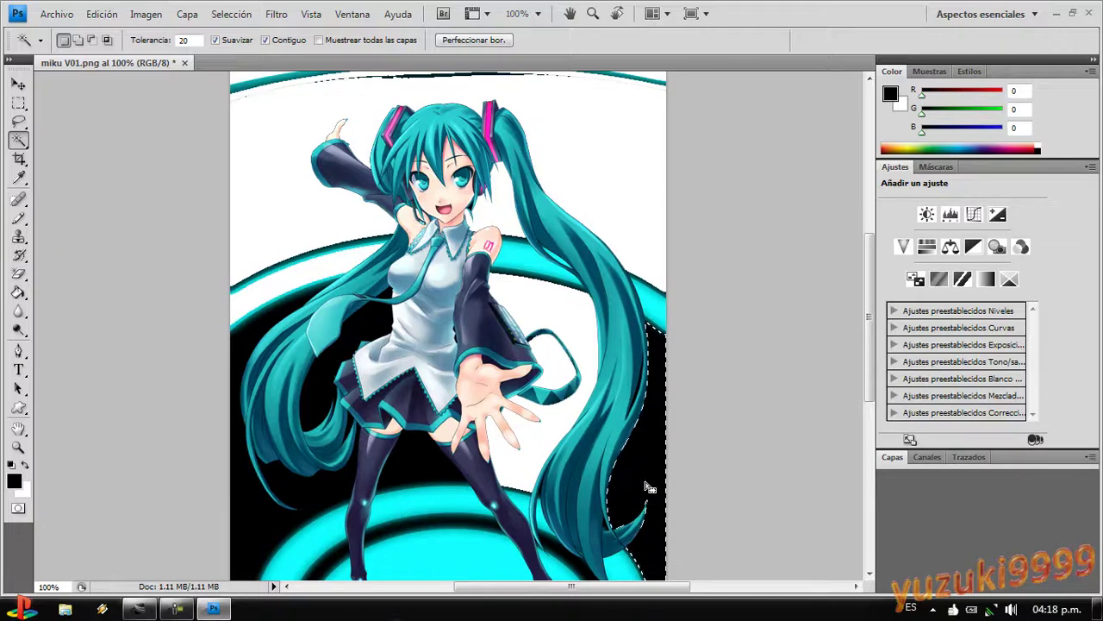
pyautogui.press('Delete')
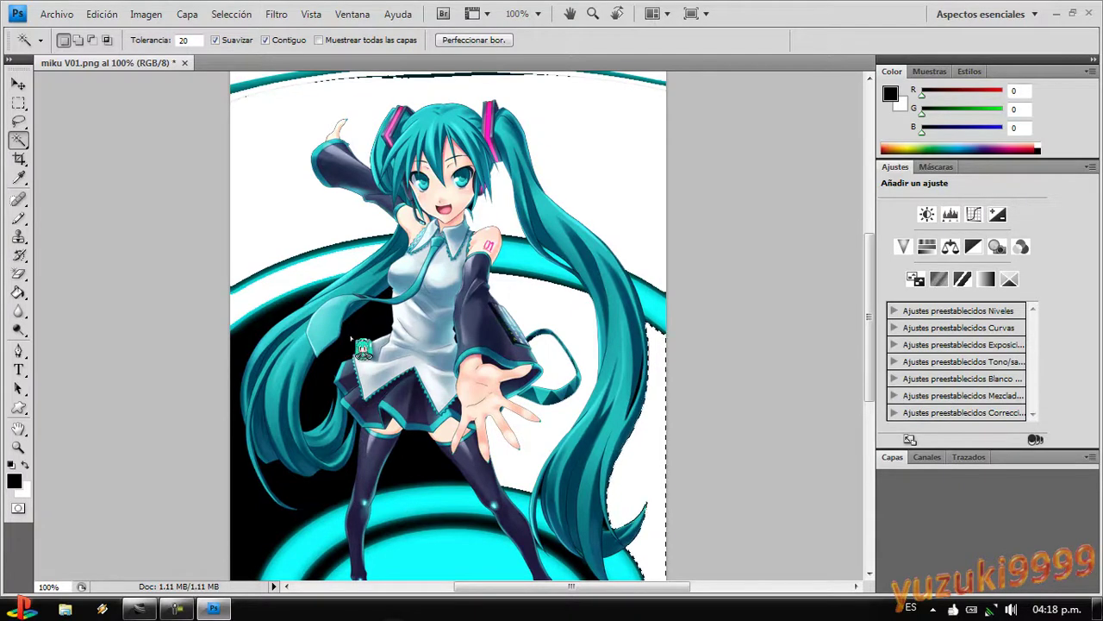
# Delete the black gap between the torso and left-hand ponytail and the black background area at the image's lower left
pyautogui.click(352, 339)
pyautogui.press('Delete')
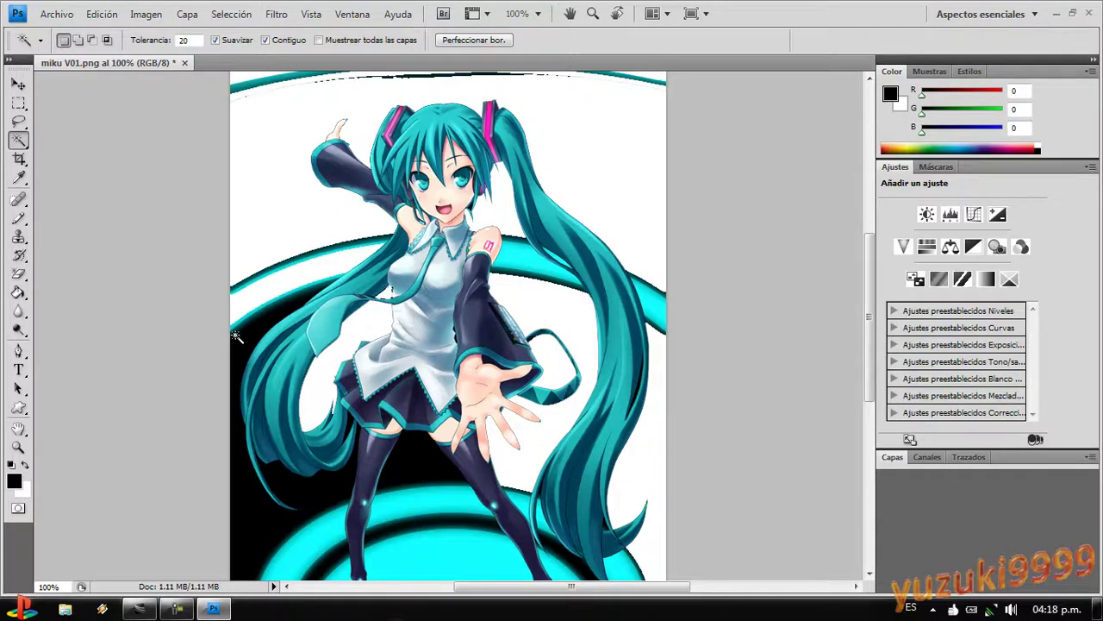
pyautogui.click(261, 356)
pyautogui.press('Delete')
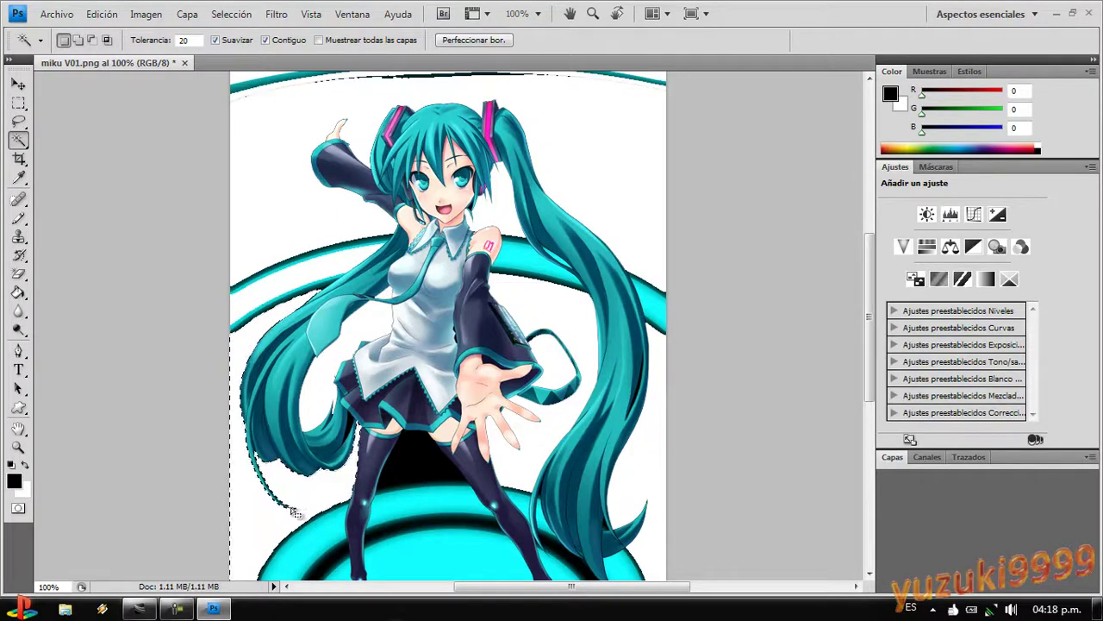
pyautogui.scroll(-2, 293, 517)
pyautogui.scroll(-5, 293, 517)
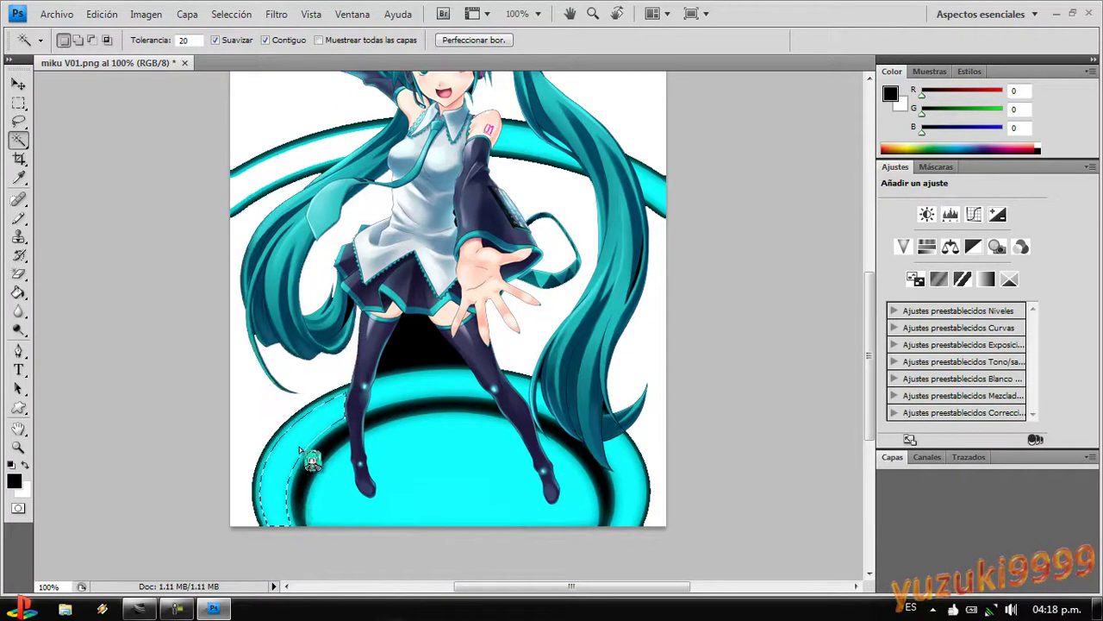
pyautogui.click(300, 449)
pyautogui.click(274, 440)
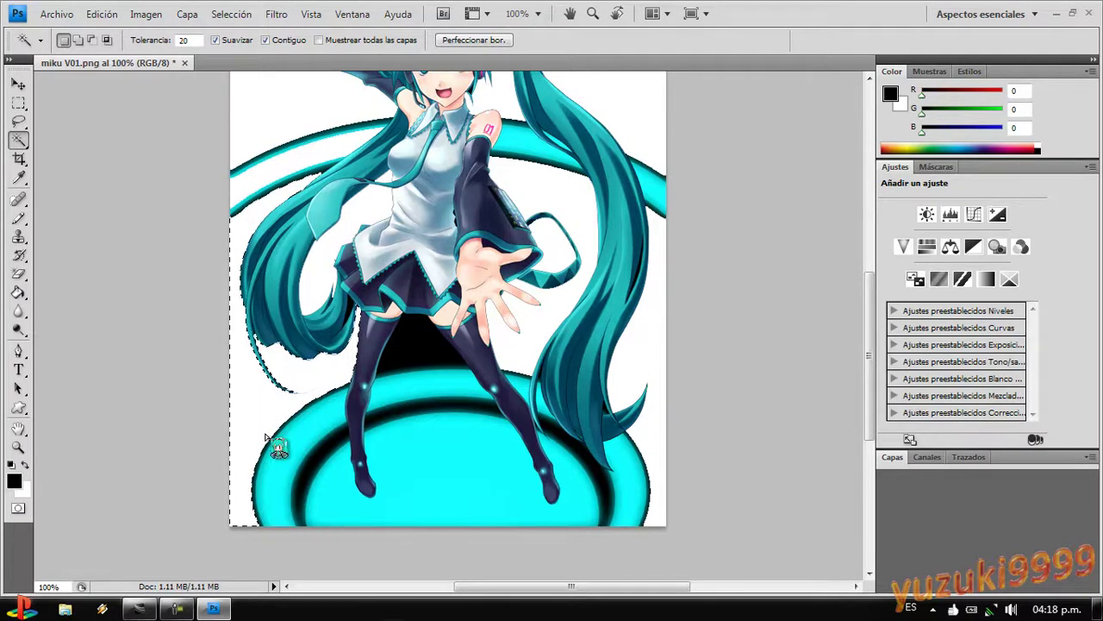
pyautogui.hotkey('ctrl', 'd')
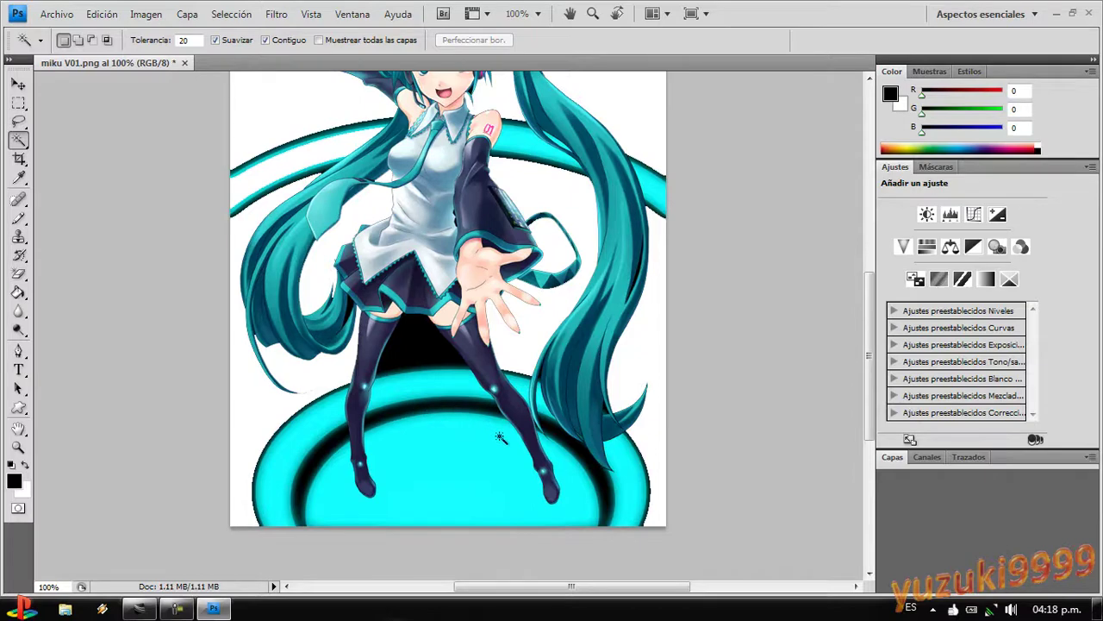
# Delete the black area between the legs and the cyan fill of the bands behind the torso, and clear the selection
pyautogui.click(416, 344)
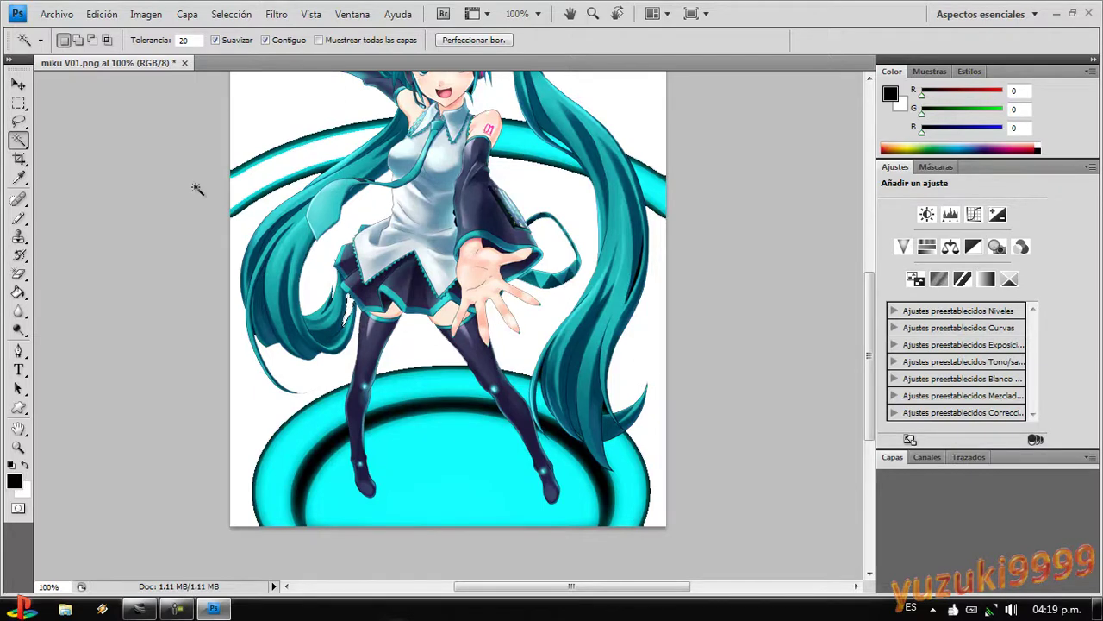
pyautogui.scroll(5, 220, 408)
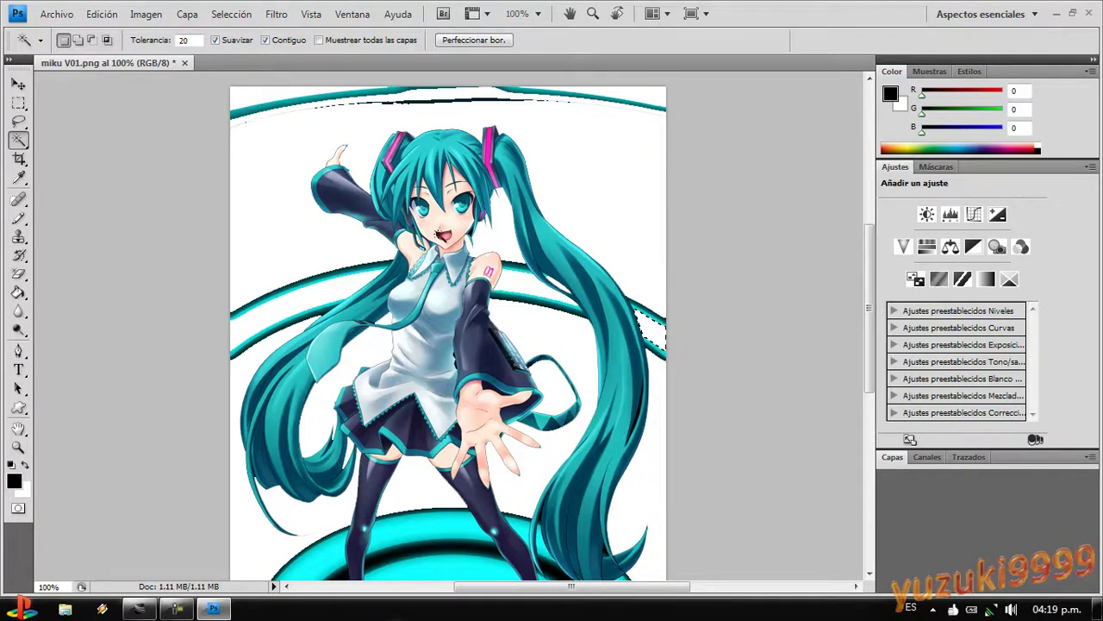
pyautogui.click(625, 209)
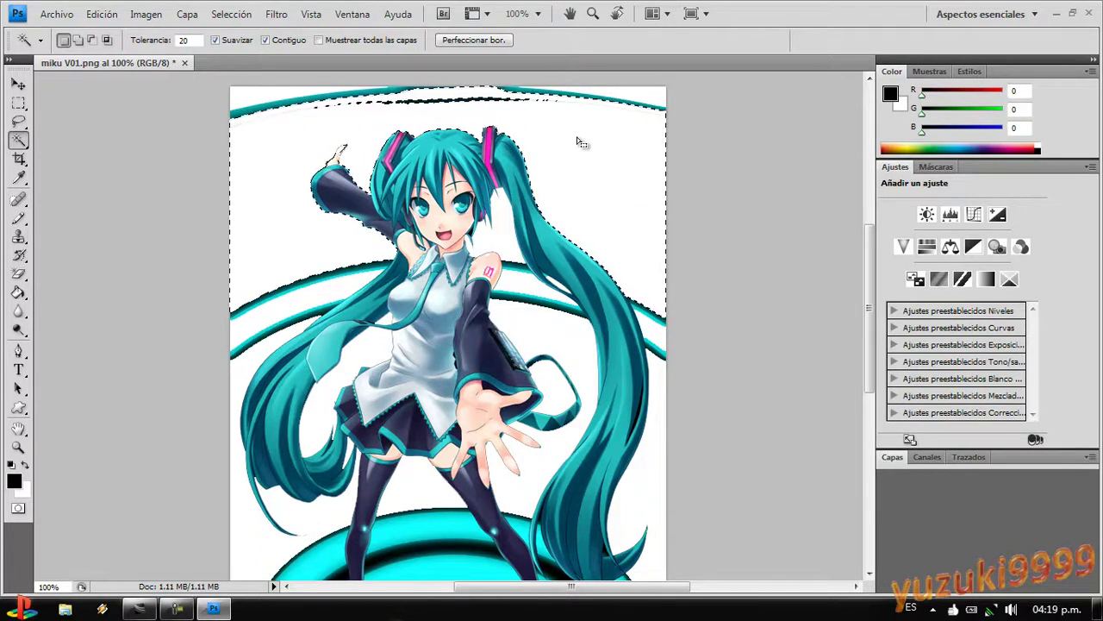
pyautogui.hotkey('ctrl', 'd')
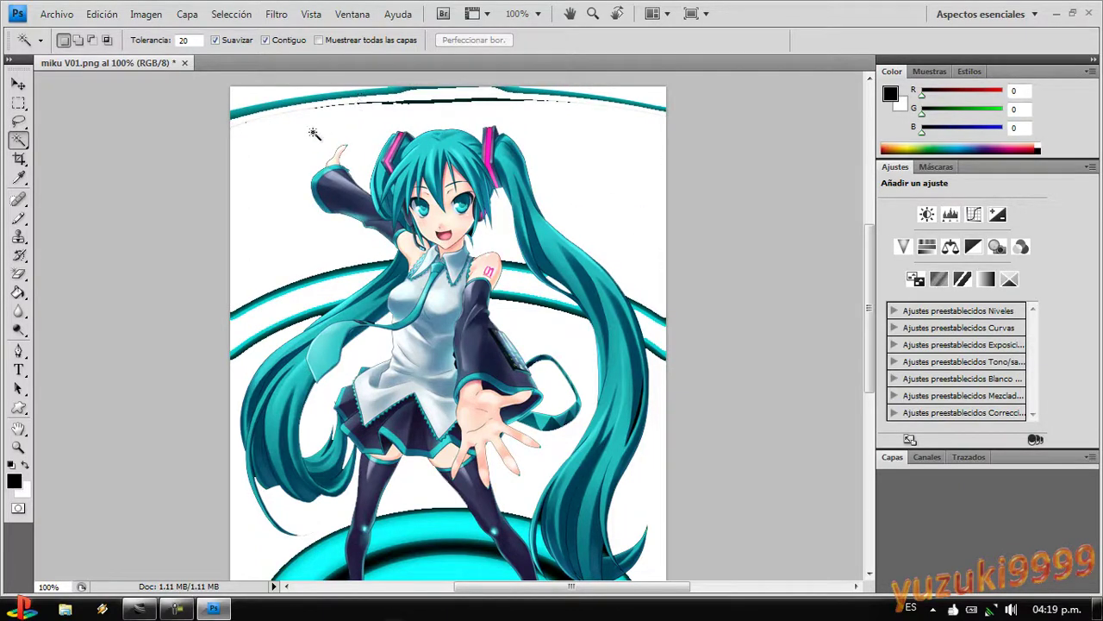
# Try the Background Eraser on the white area beside the raised arm
pyautogui.click(18, 293)
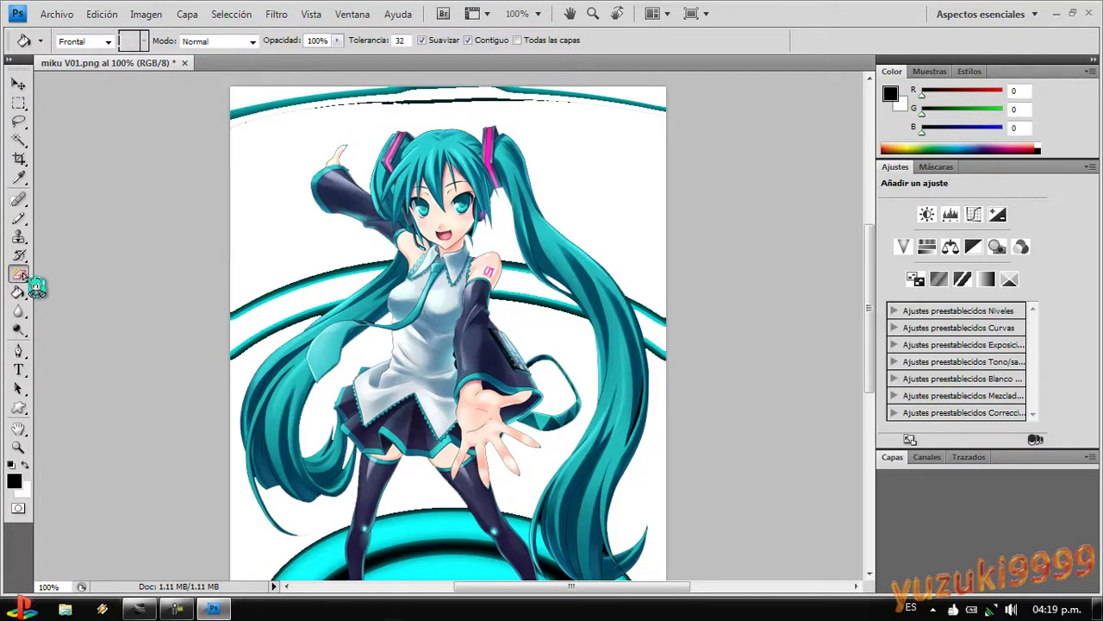
pyautogui.click(19, 274)
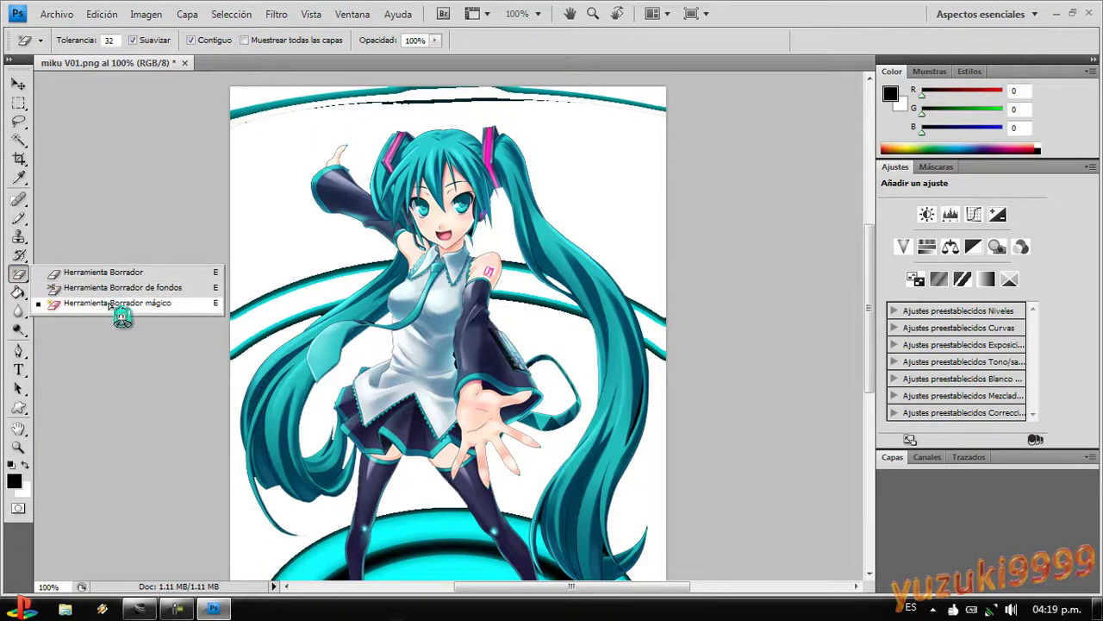
pyautogui.click(153, 287)
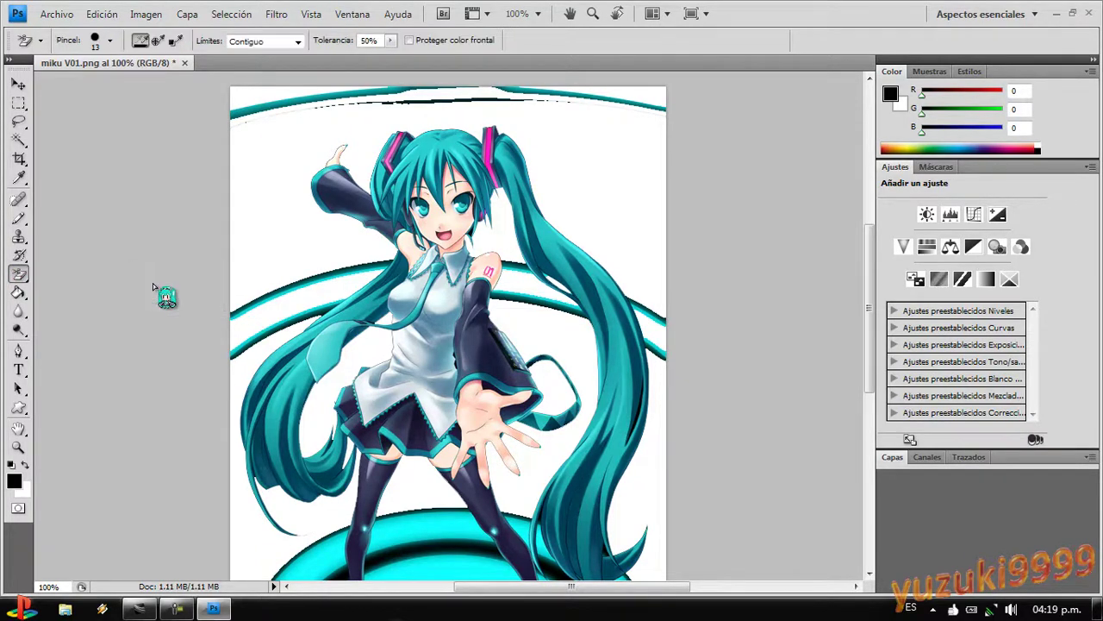
pyautogui.click(272, 174)
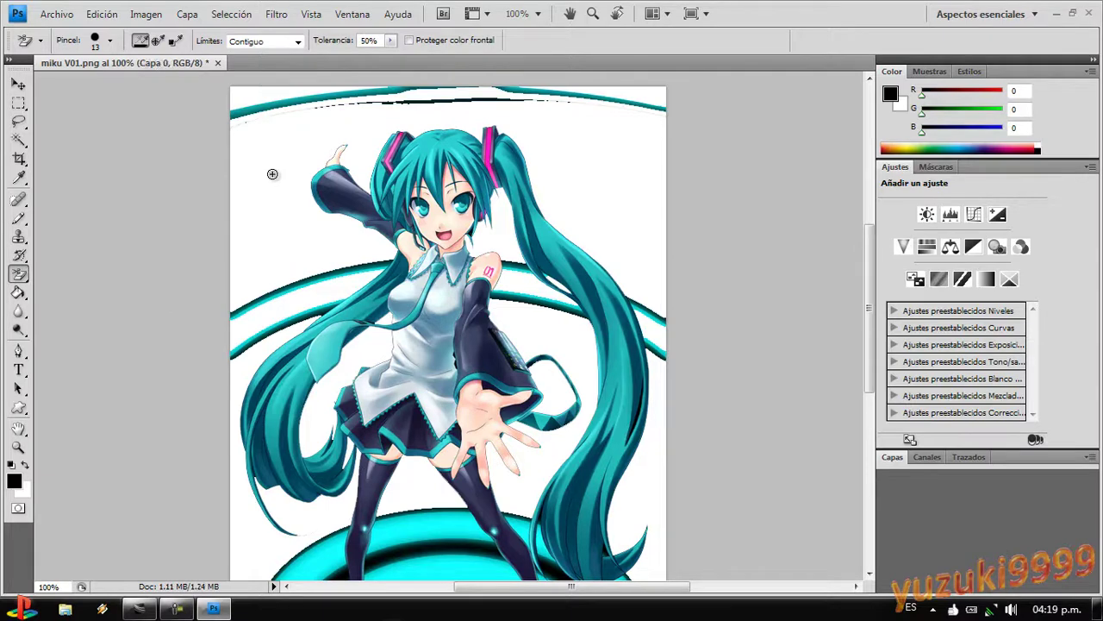
# Erase the white area around the head, the white upper corners and most of the teal and dark arcs with the Magic Eraser at tolerance 32
pyautogui.rightClick(20, 276)
pyautogui.click(90, 304)
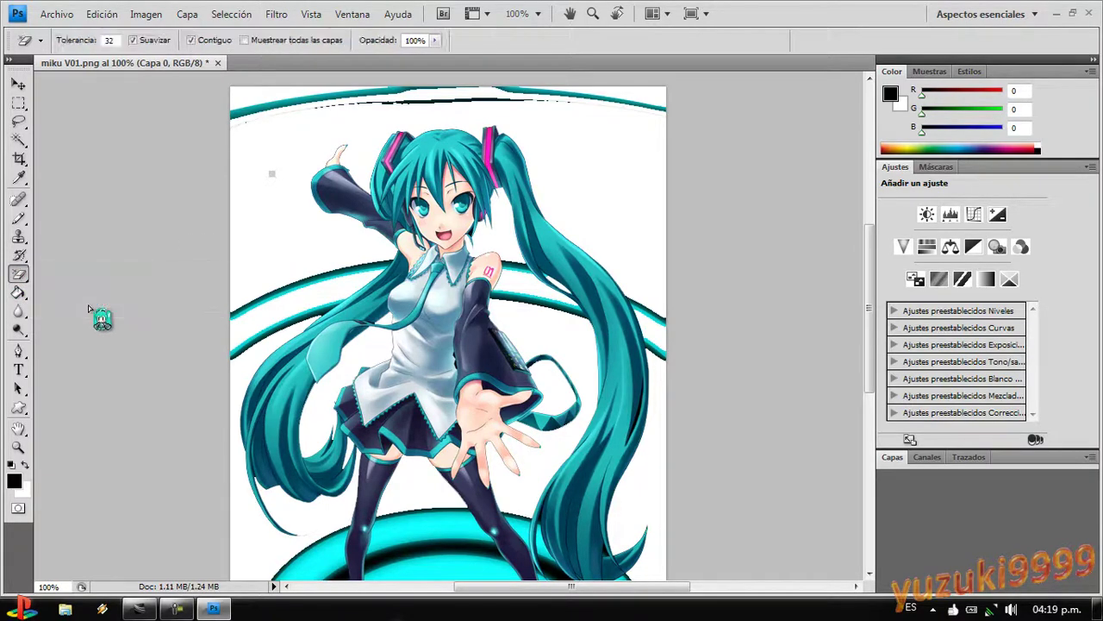
pyautogui.click(248, 202)
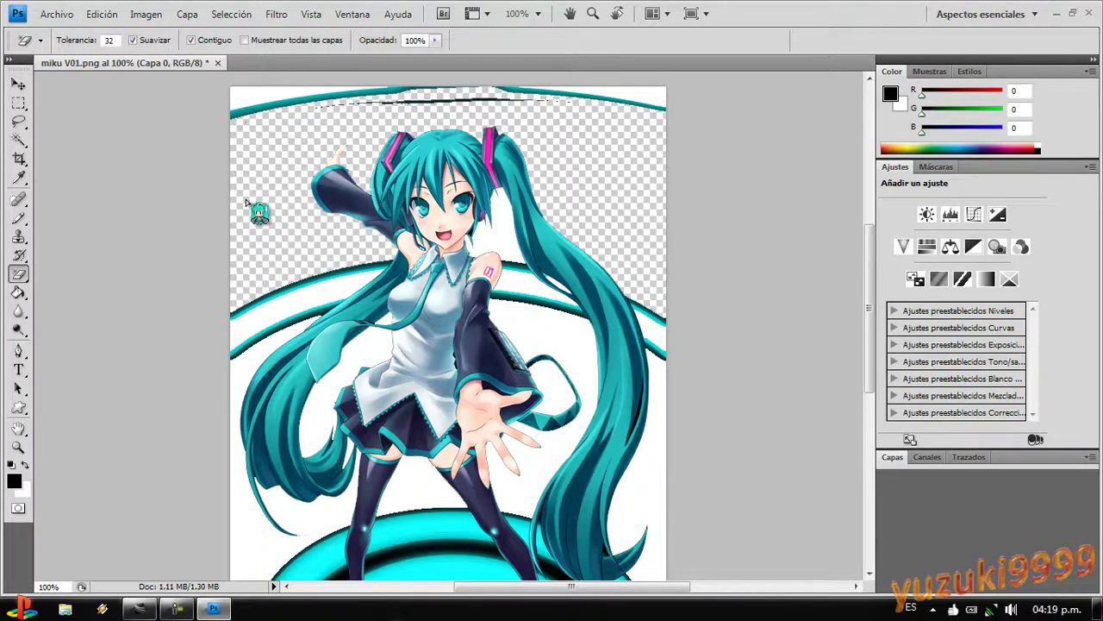
pyautogui.click(267, 98)
pyautogui.click(627, 96)
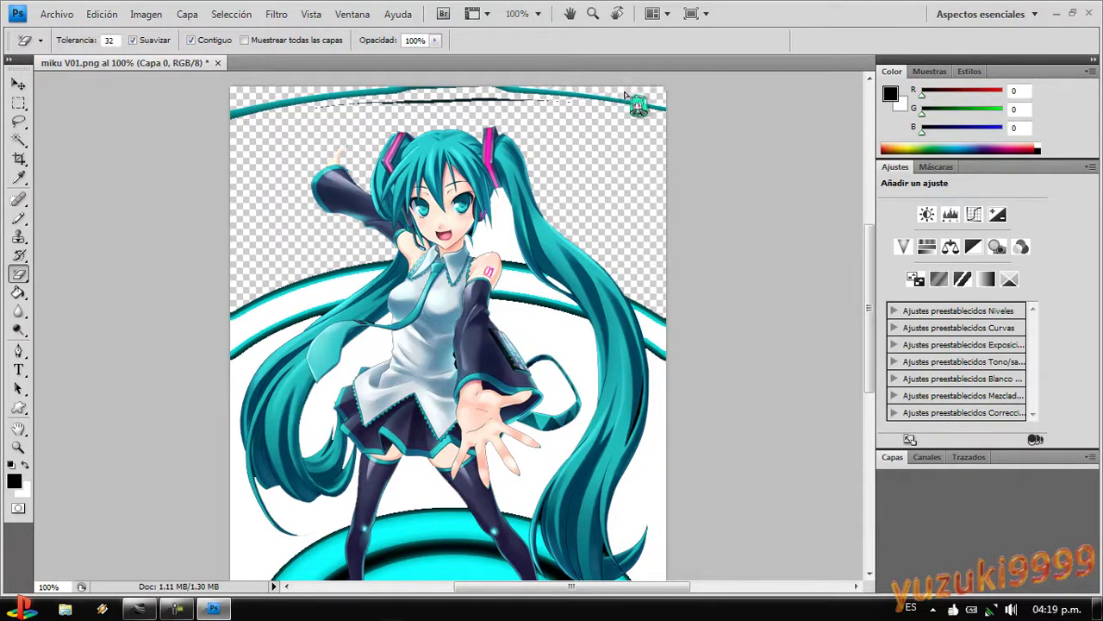
pyautogui.click(546, 97)
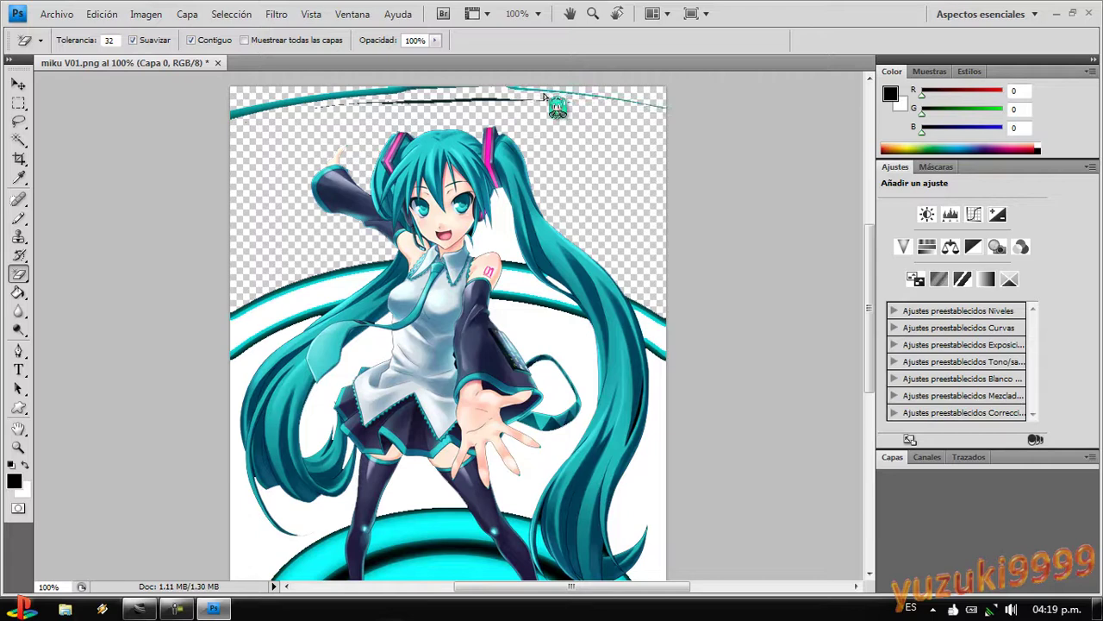
pyautogui.click(341, 101)
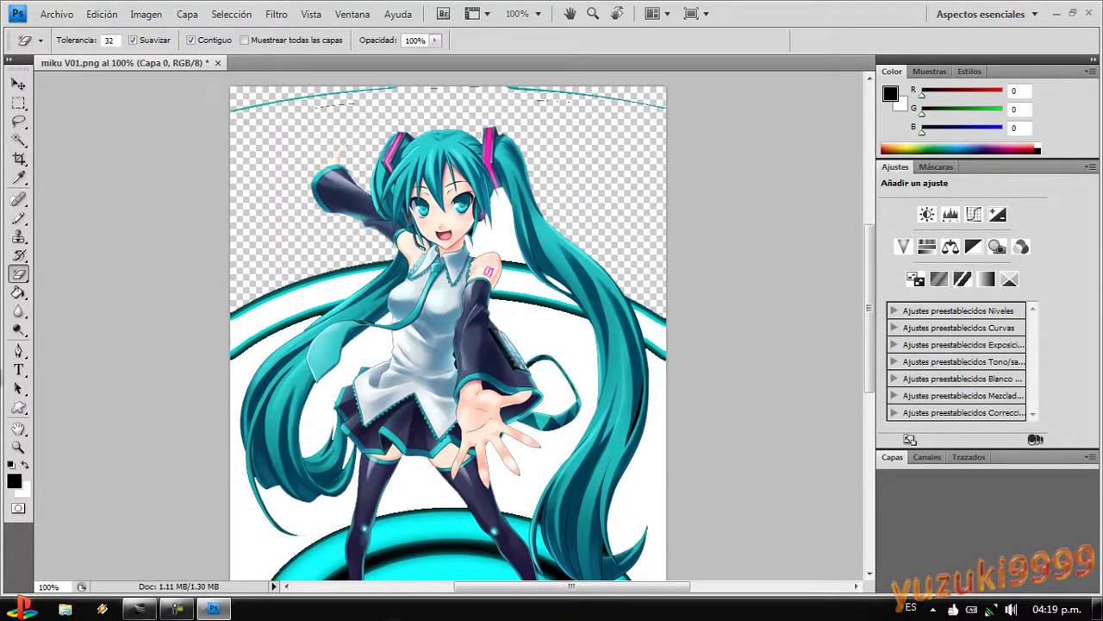
# Erase the thin teal line and dark dashes above the right-hand ponytail with the regular Eraser, size 6 in Pencil mode, at 300% zoom
pyautogui.click(19, 274)
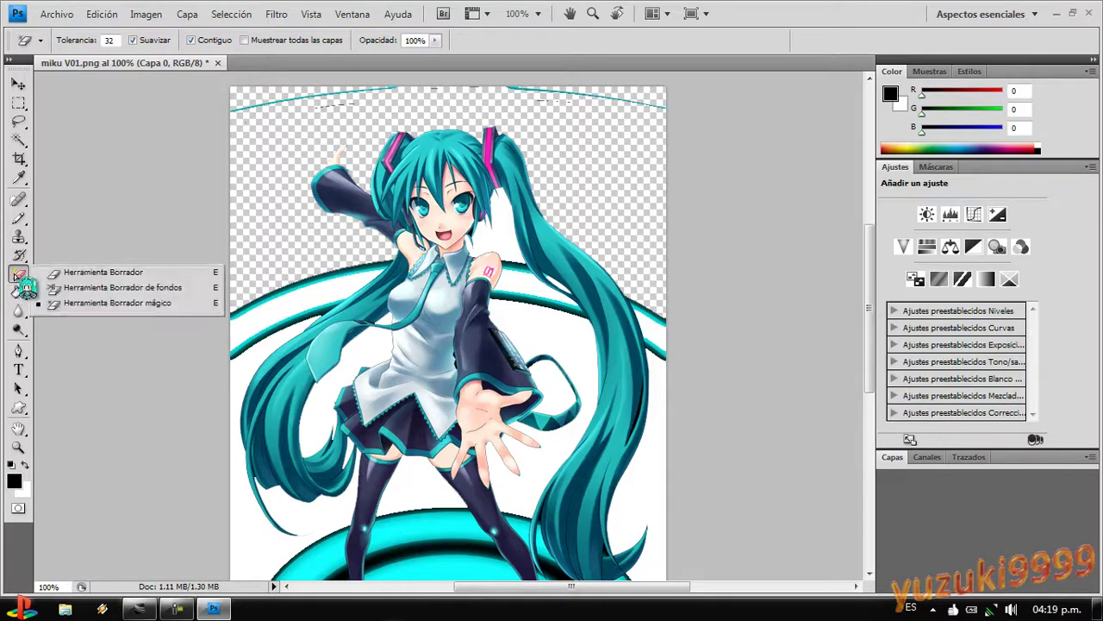
pyautogui.click(69, 273)
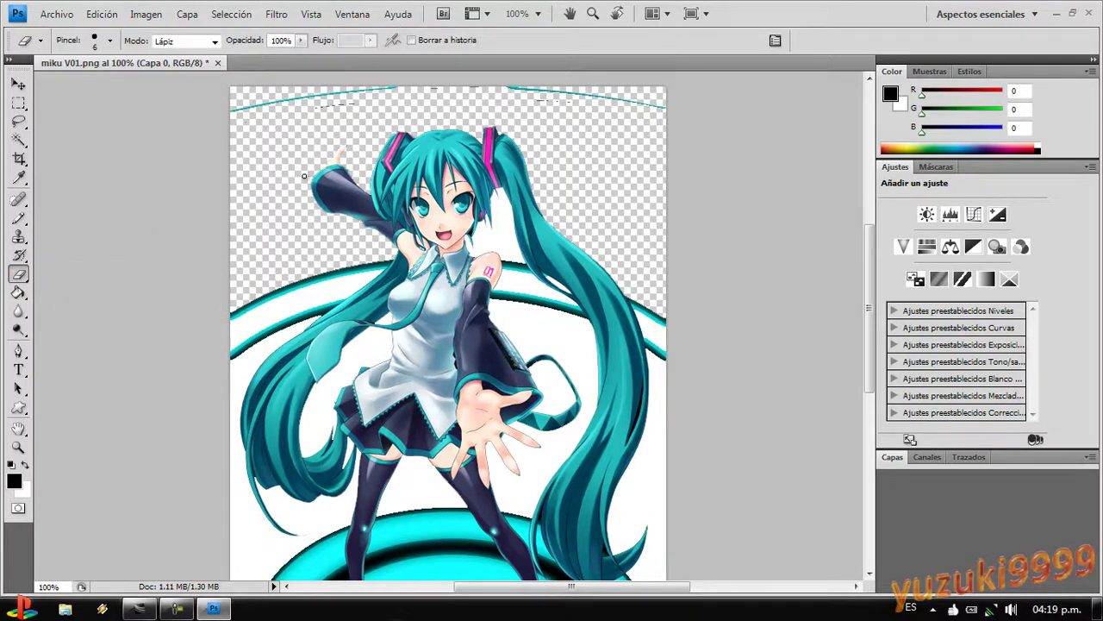
pyautogui.hotkey('ctrl', '+')
pyautogui.hotkey('ctrl', '+')
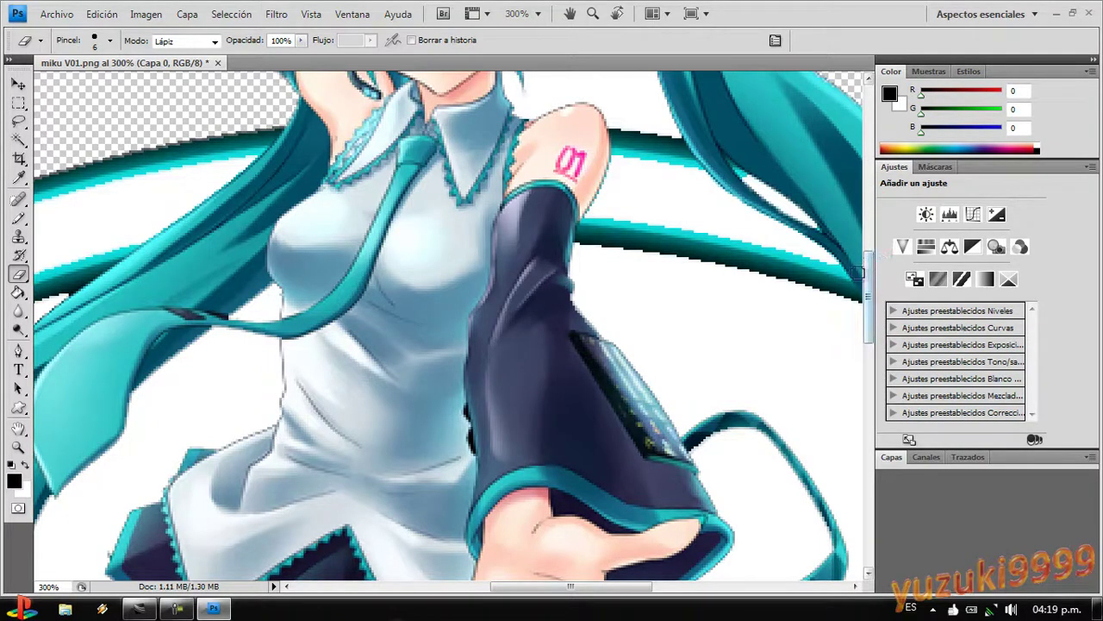
pyautogui.scroll(15, 737, 199)
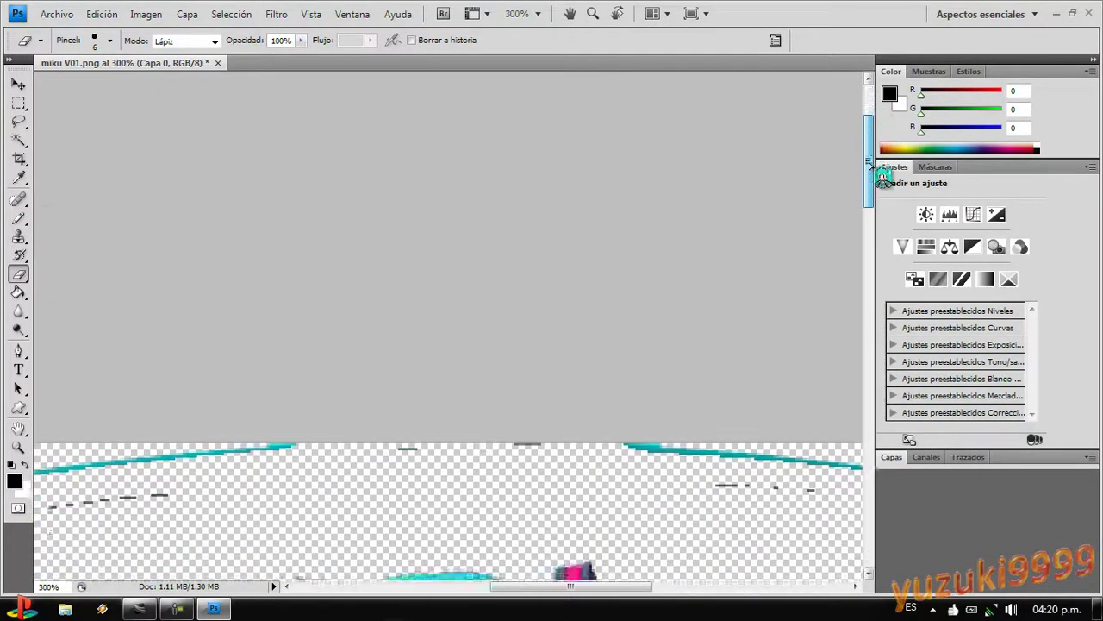
pyautogui.scroll(-4, 737, 198)
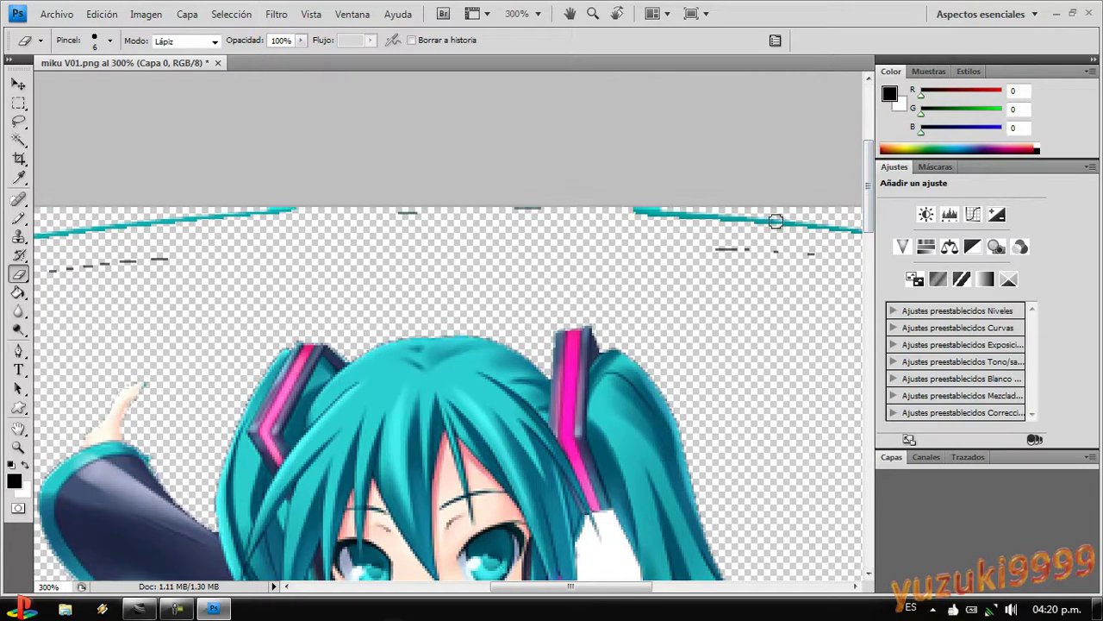
pyautogui.moveTo(776, 221); pyautogui.dragTo(797, 231)
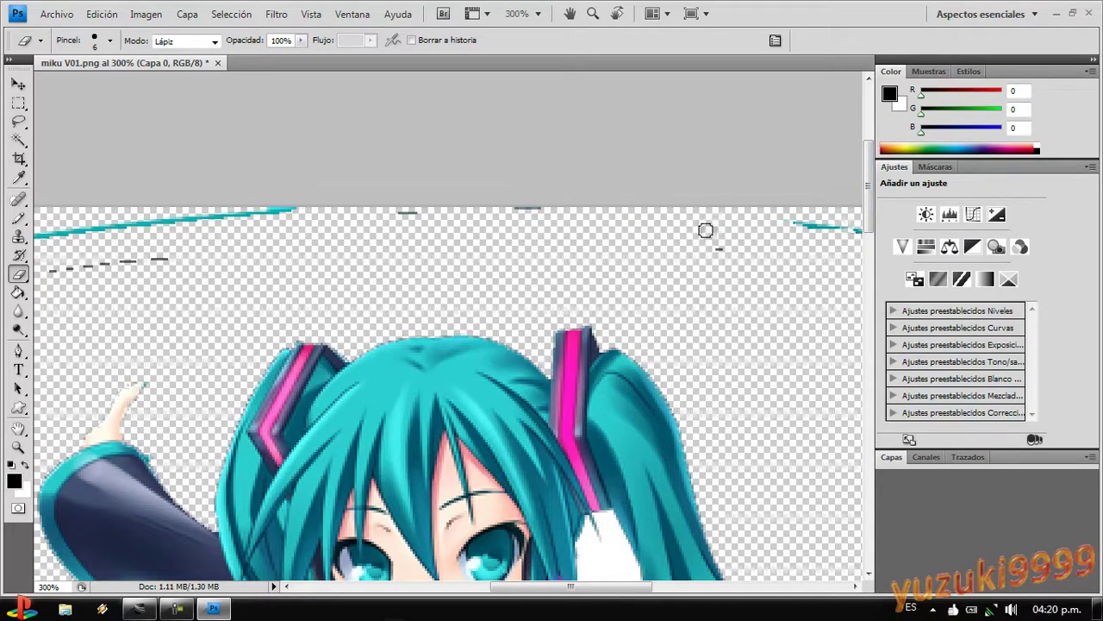
pyautogui.moveTo(705, 229)
pyautogui.mouseDown()
pyautogui.moveTo(804, 218)
pyautogui.moveTo(849, 231)
pyautogui.mouseUp()
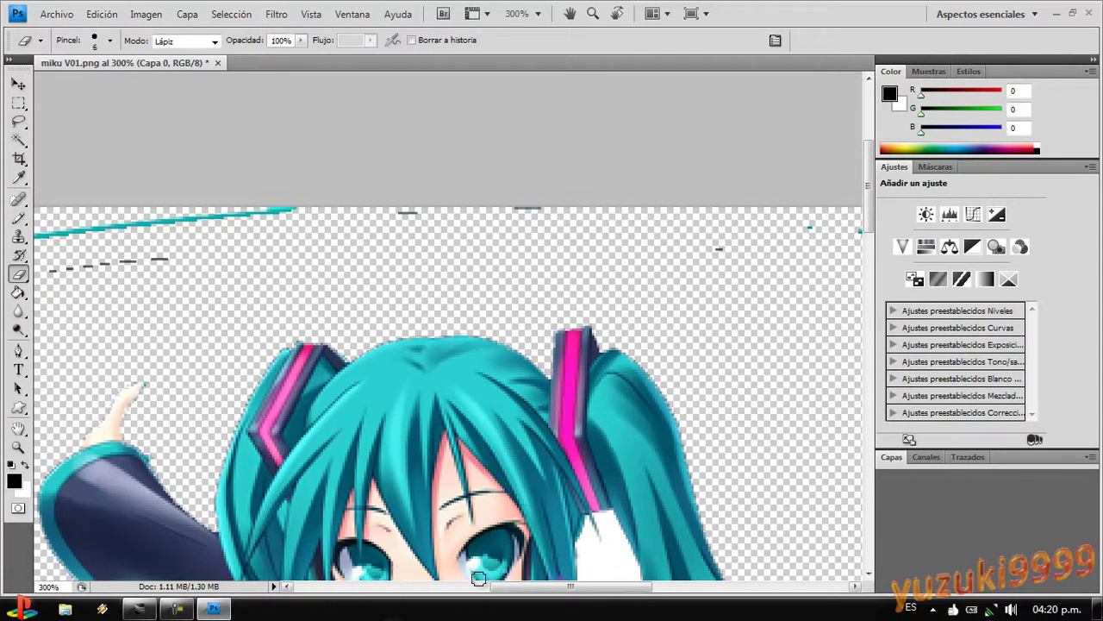
# Erase the rest of the teal line and the stray specks out to the image's right edge
pyautogui.moveTo(509, 586); pyautogui.dragTo(551, 586)
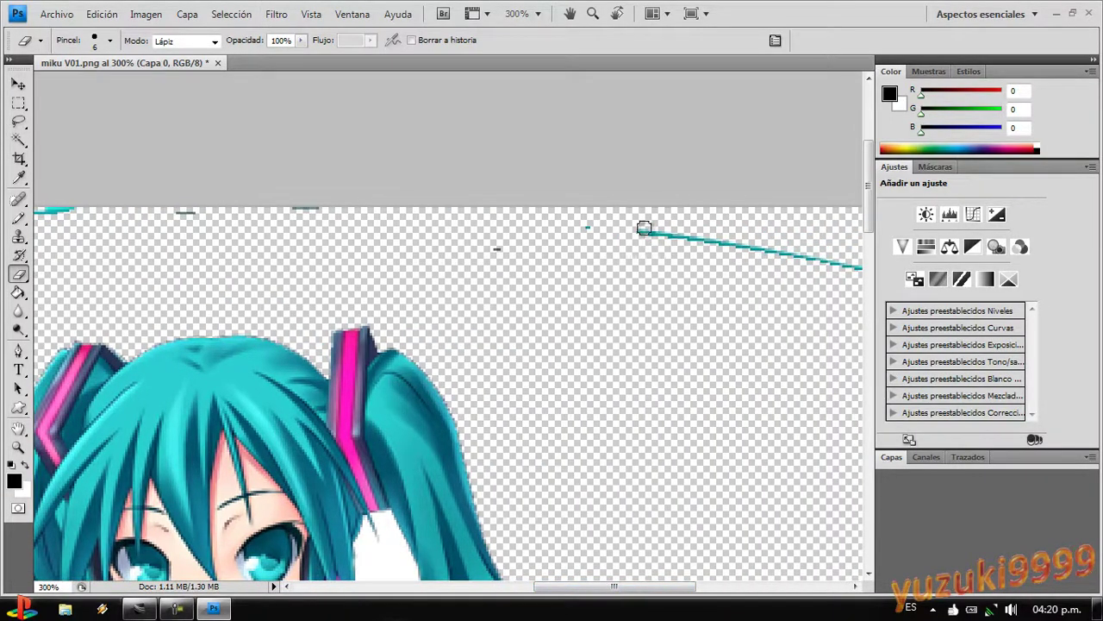
pyautogui.moveTo(644, 229)
pyautogui.mouseDown()
pyautogui.moveTo(744, 233)
pyautogui.moveTo(830, 282)
pyautogui.moveTo(868, 266)
pyautogui.moveTo(693, 243)
pyautogui.moveTo(748, 248)
pyautogui.mouseUp()
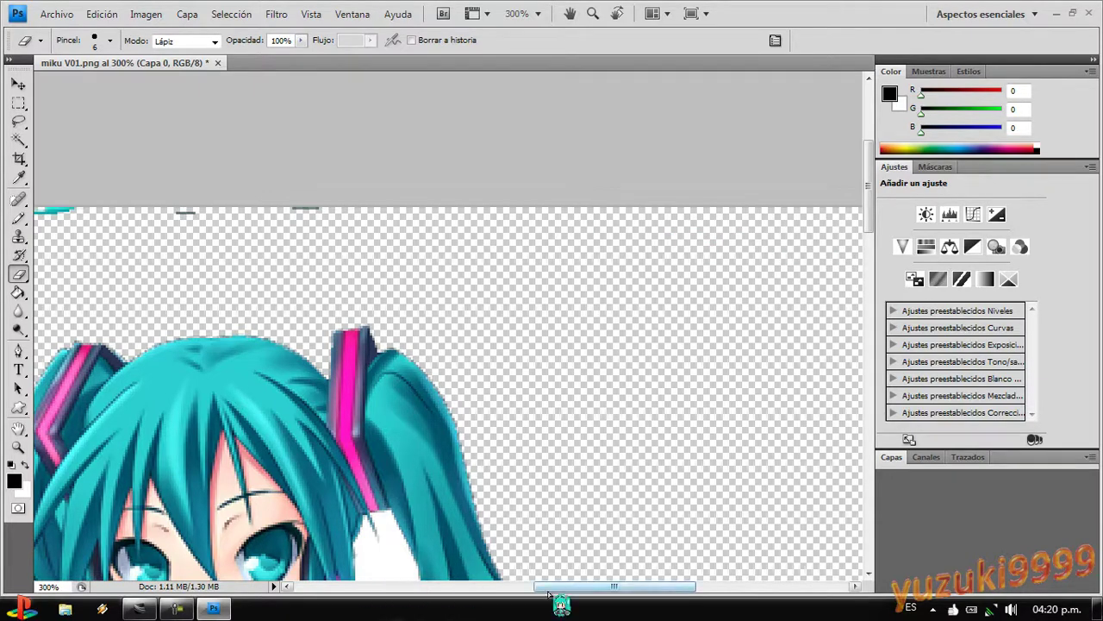
pyautogui.moveTo(548, 591); pyautogui.dragTo(631, 591)
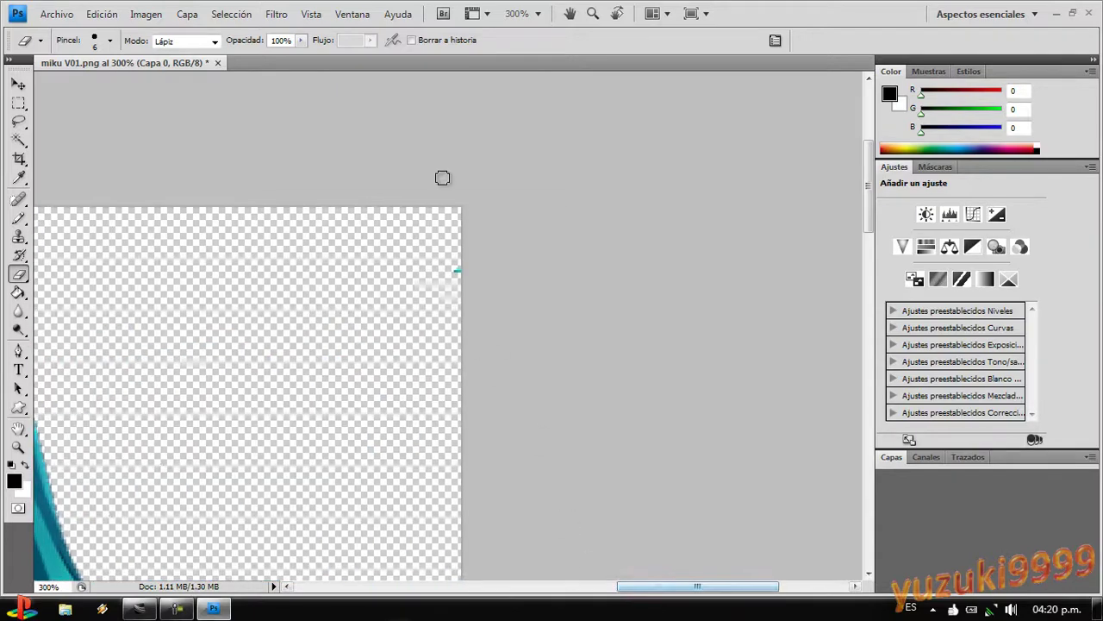
pyautogui.moveTo(462, 290); pyautogui.dragTo(457, 259)
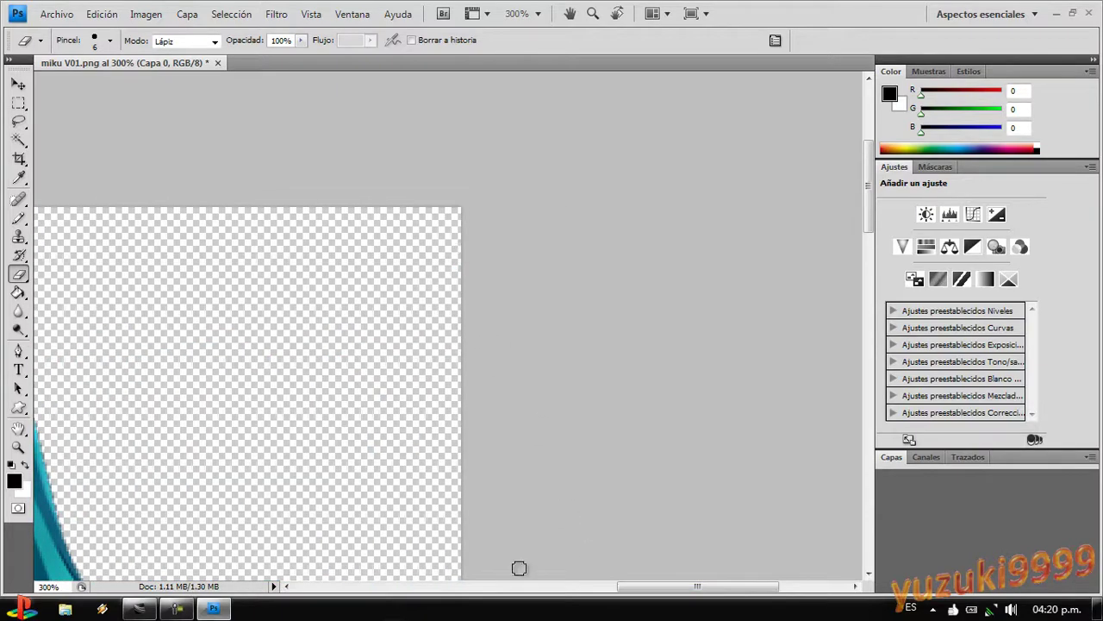
# Try to erase the teal line and dark dashes above the raised arm with the size 6 Eraser
pyautogui.moveTo(697, 594); pyautogui.dragTo(469, 578)
pyautogui.moveTo(759, 196)
pyautogui.mouseDown()
pyautogui.moveTo(697, 213)
pyautogui.moveTo(743, 211)
pyautogui.moveTo(705, 237)
pyautogui.moveTo(546, 227)
pyautogui.moveTo(488, 254)
pyautogui.moveTo(268, 274)
pyautogui.mouseUp()
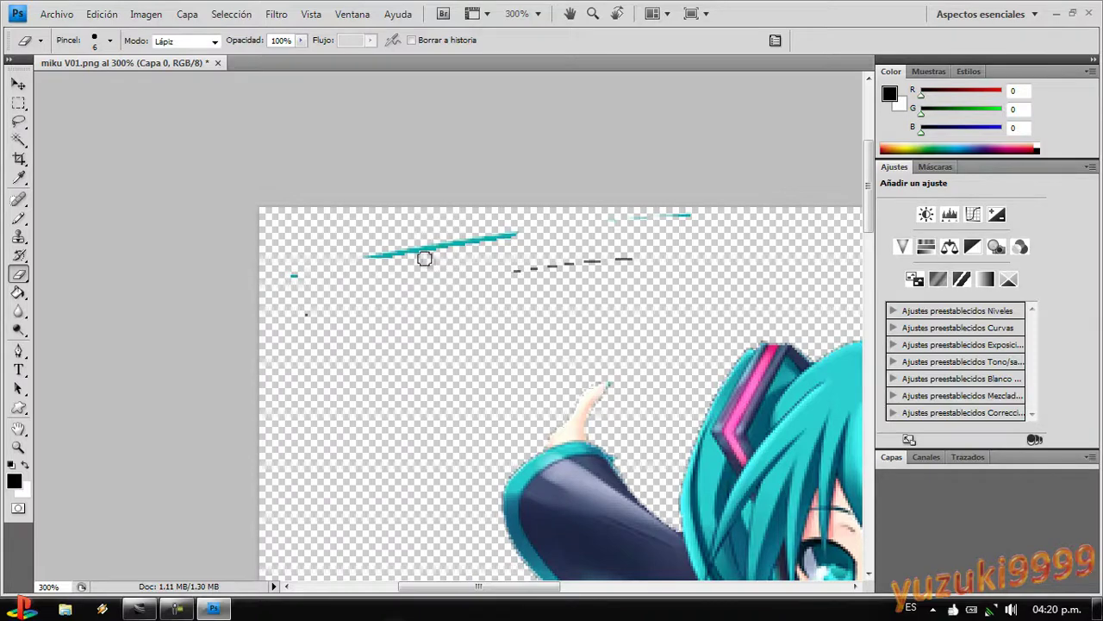
pyautogui.moveTo(425, 259)
pyautogui.mouseDown()
pyautogui.moveTo(519, 226)
pyautogui.moveTo(392, 250)
pyautogui.mouseUp()
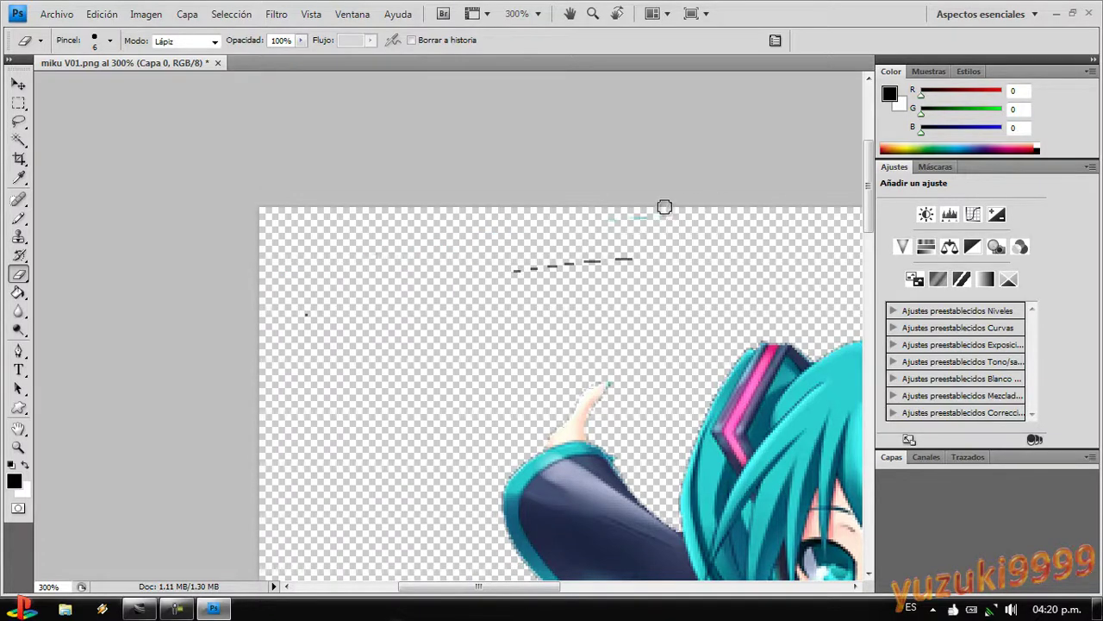
pyautogui.moveTo(581, 250)
pyautogui.mouseDown()
pyautogui.moveTo(548, 258)
pyautogui.moveTo(586, 255)
pyautogui.mouseUp()
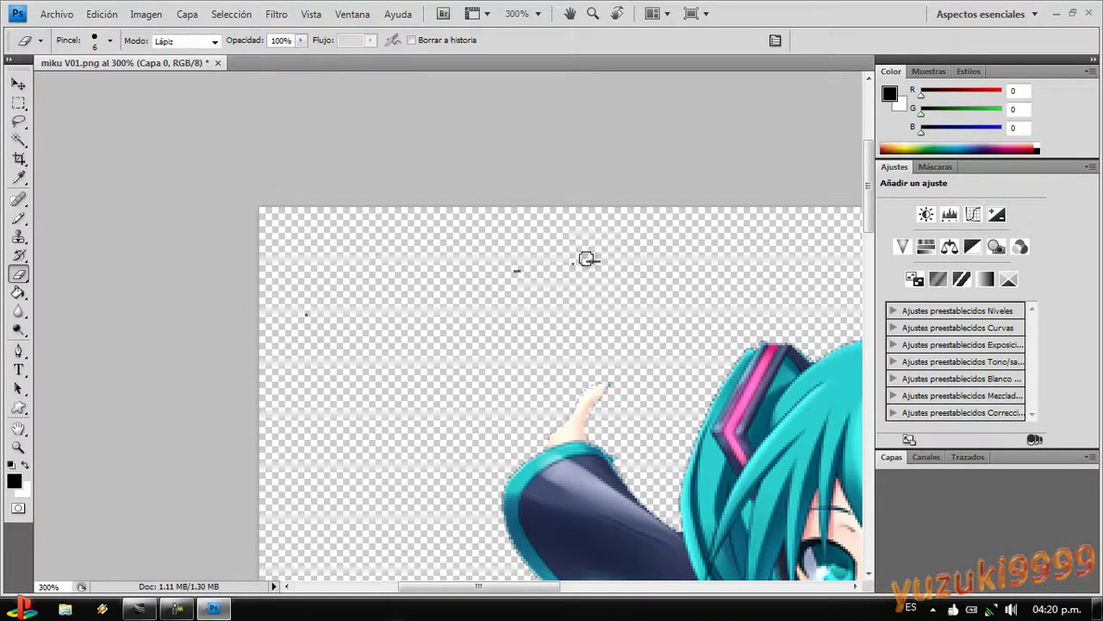
pyautogui.moveTo(558, 457); pyautogui.dragTo(580, 442)
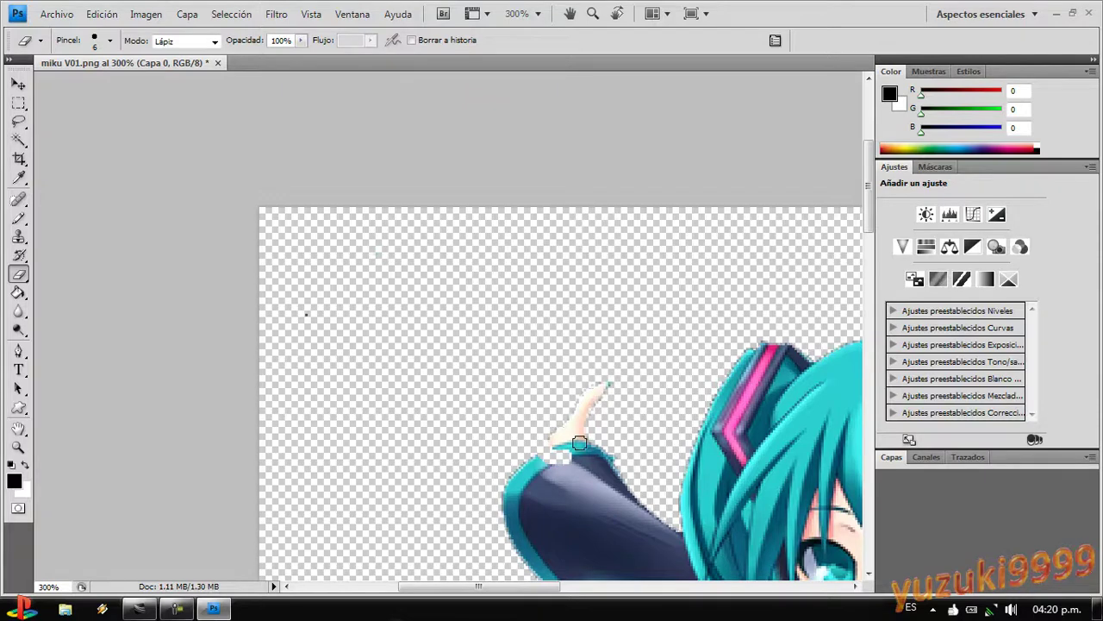
# Undo the recent eraser strokes, including the one across the sleeve cuff, and erase the teal line, dark dashes and speck above the raised arm
pyautogui.hotkey('ctrl', 'alt', 'z')
pyautogui.hotkey('ctrl', 'alt', 'z')
pyautogui.hotkey('ctrl', 'alt', 'z')
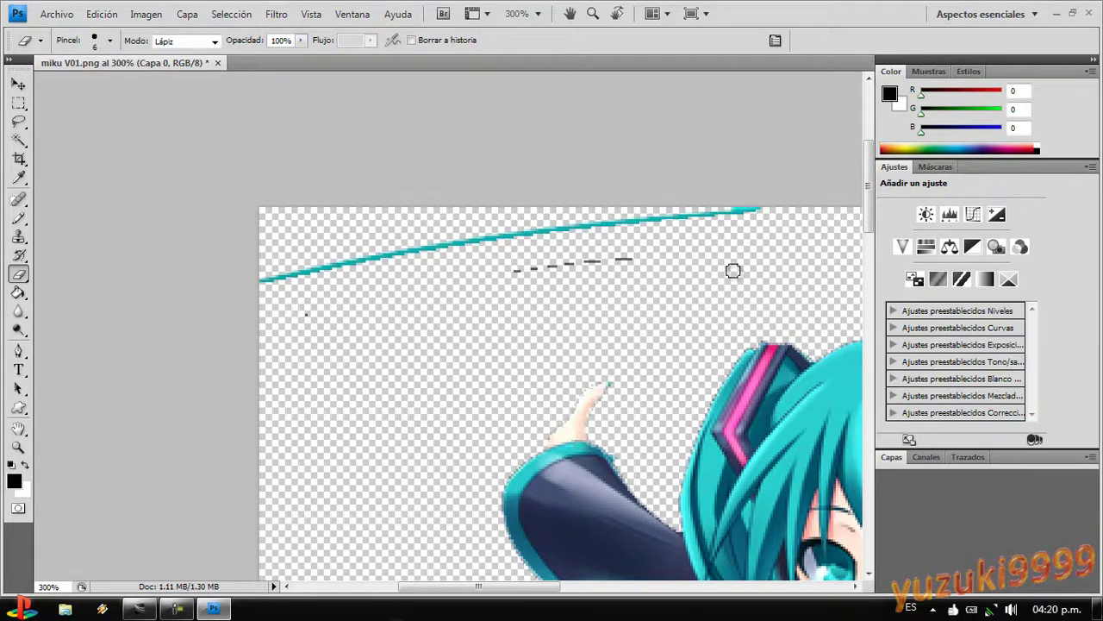
pyautogui.moveTo(666, 204)
pyautogui.mouseDown()
pyautogui.moveTo(515, 224)
pyautogui.moveTo(298, 275)
pyautogui.moveTo(612, 210)
pyautogui.moveTo(670, 222)
pyautogui.moveTo(592, 229)
pyautogui.moveTo(589, 285)
pyautogui.moveTo(606, 248)
pyautogui.mouseUp()
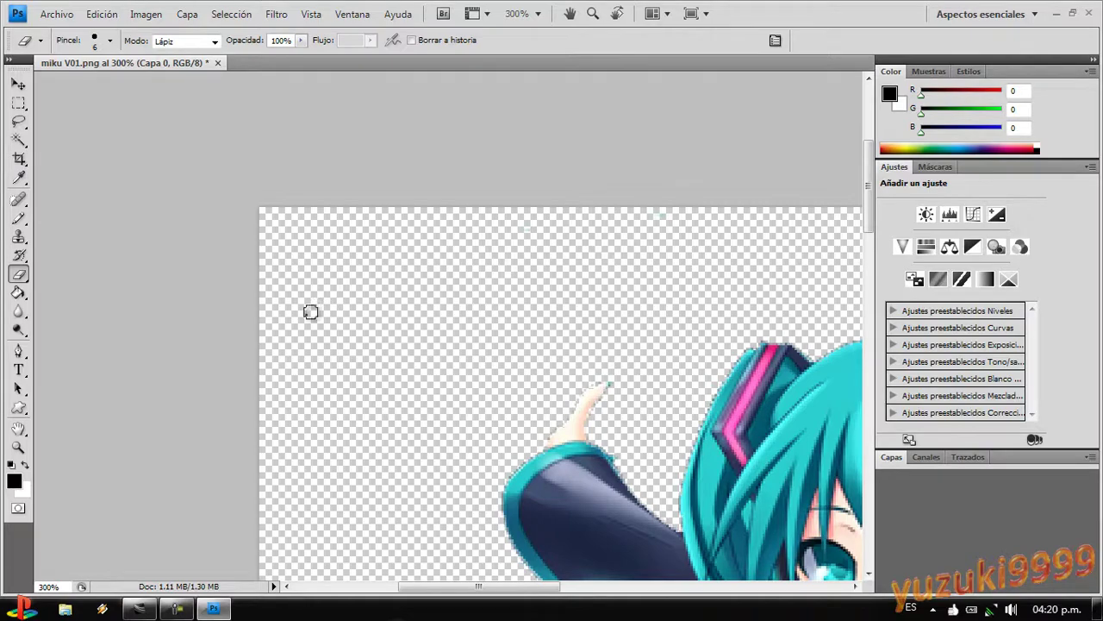
# Erase the white band between the left-hand arcs and the white area around the left ponytail with the Magic Eraser at tolerance 32
pyautogui.scroll(-10, 401, 396)
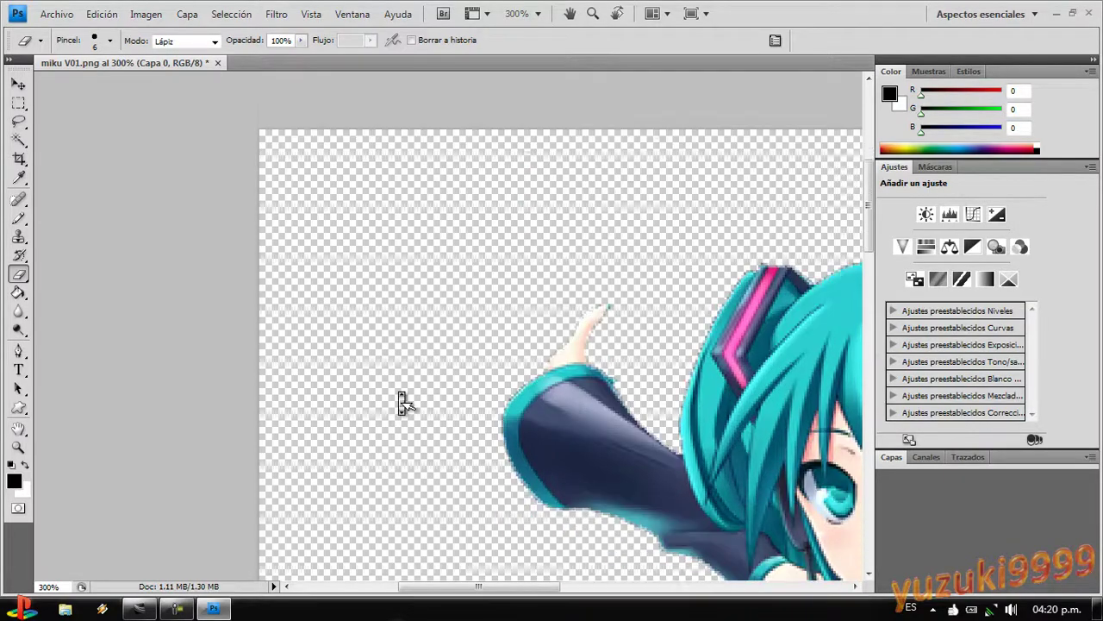
pyautogui.scroll(-15, 402, 401)
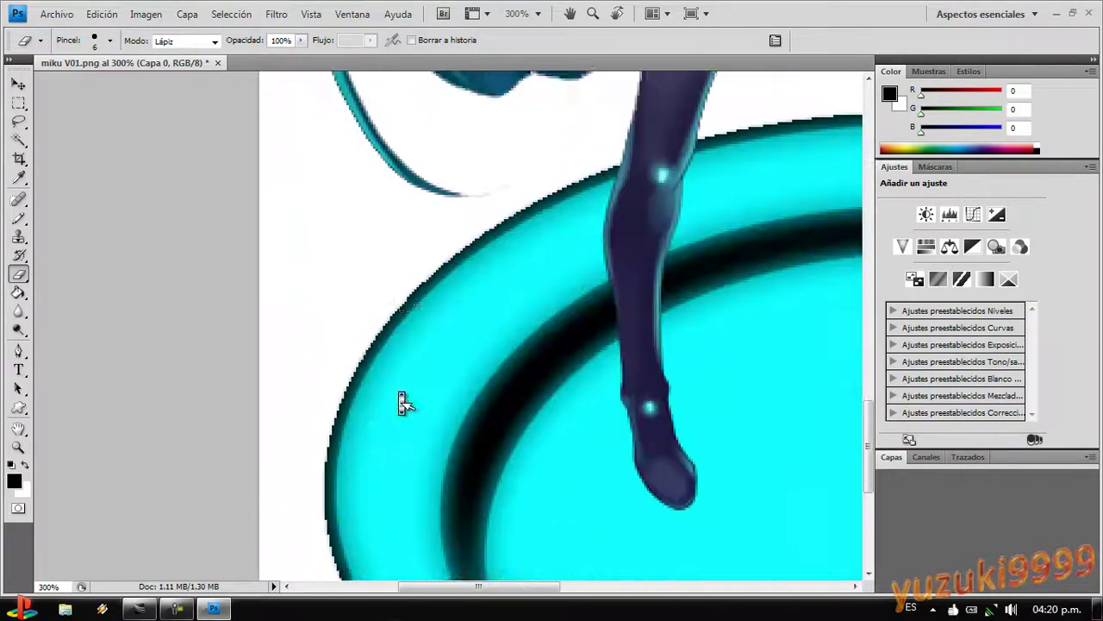
pyautogui.scroll(10, 553, 327)
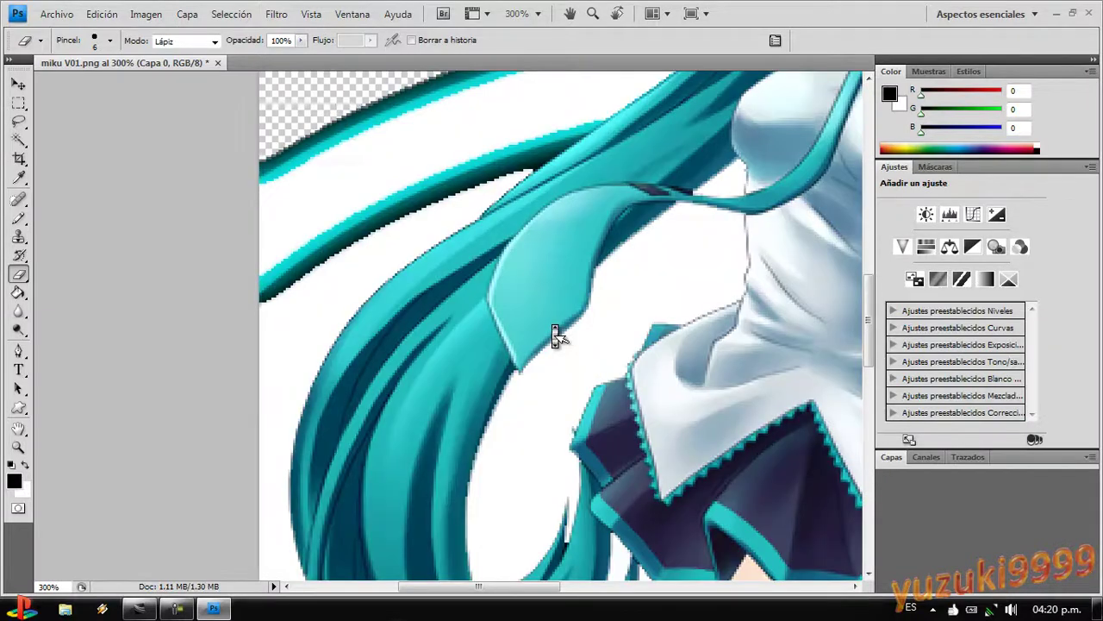
pyautogui.scroll(-2, 551, 322)
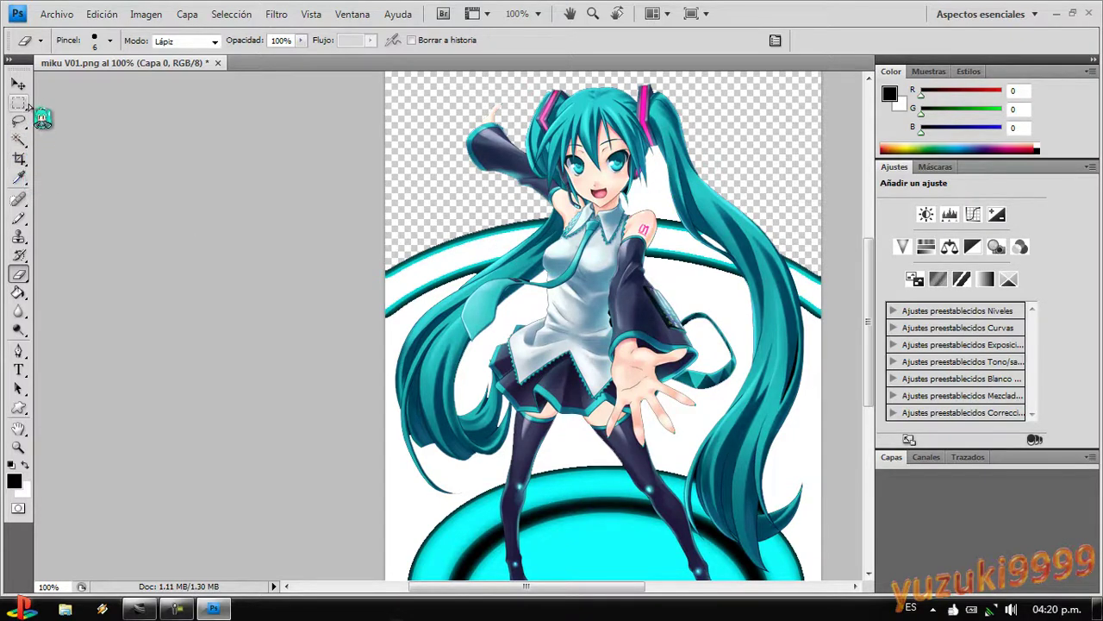
pyautogui.click(20, 276)
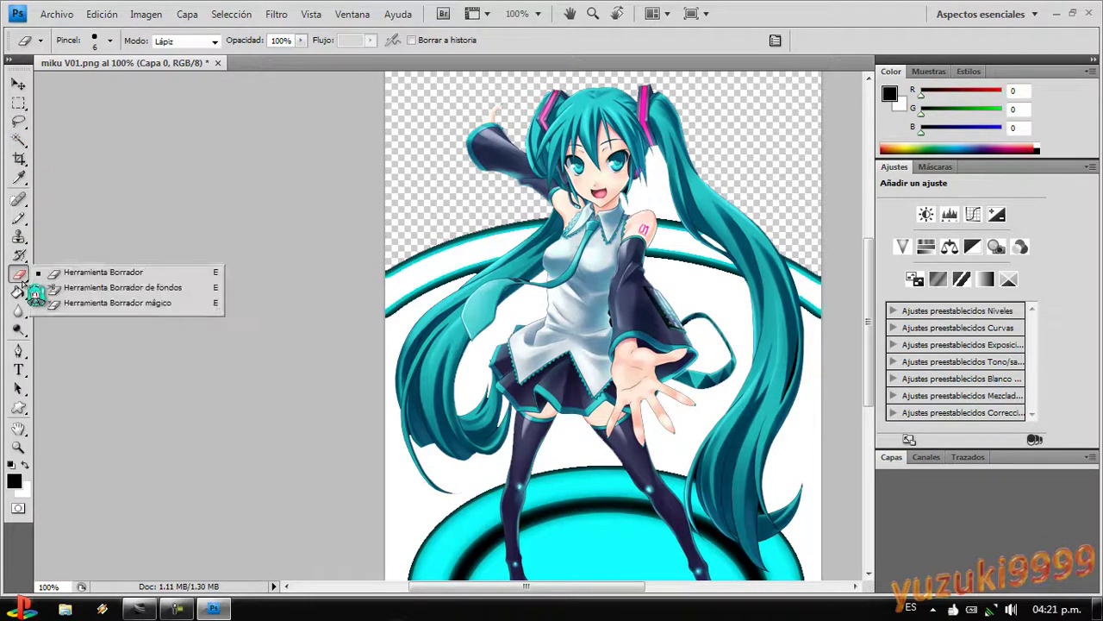
pyautogui.click(72, 302)
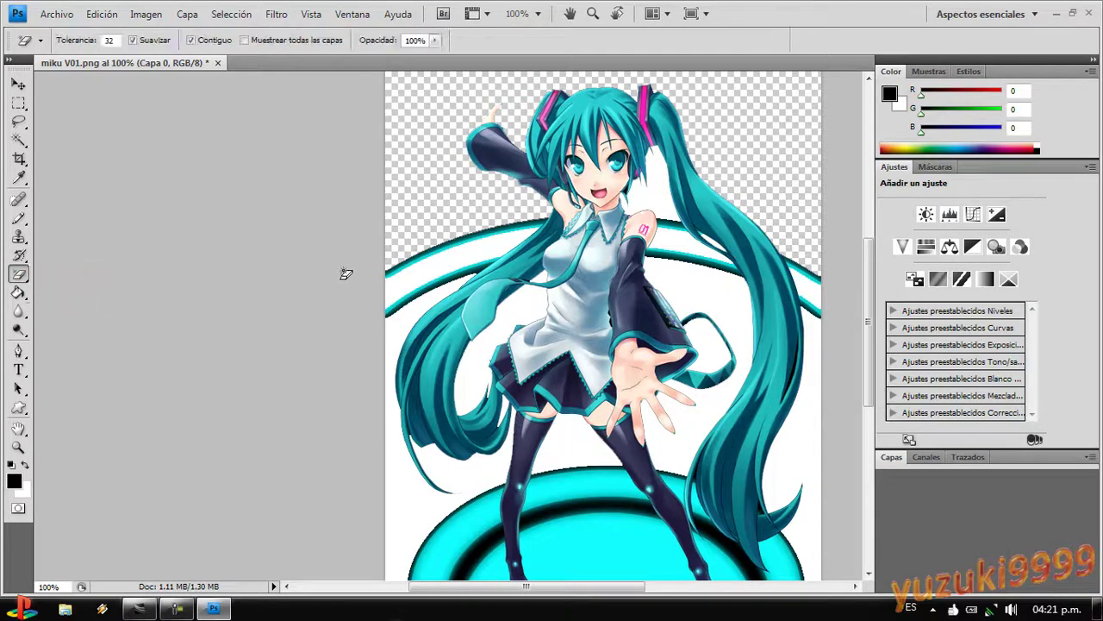
pyautogui.click(426, 281)
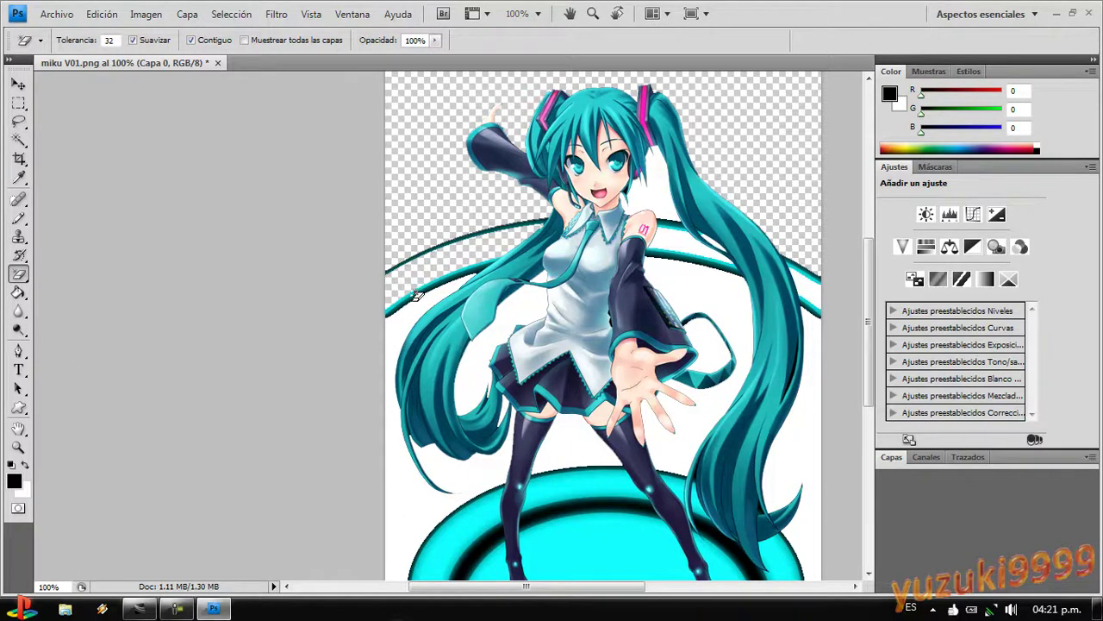
pyautogui.click(412, 377)
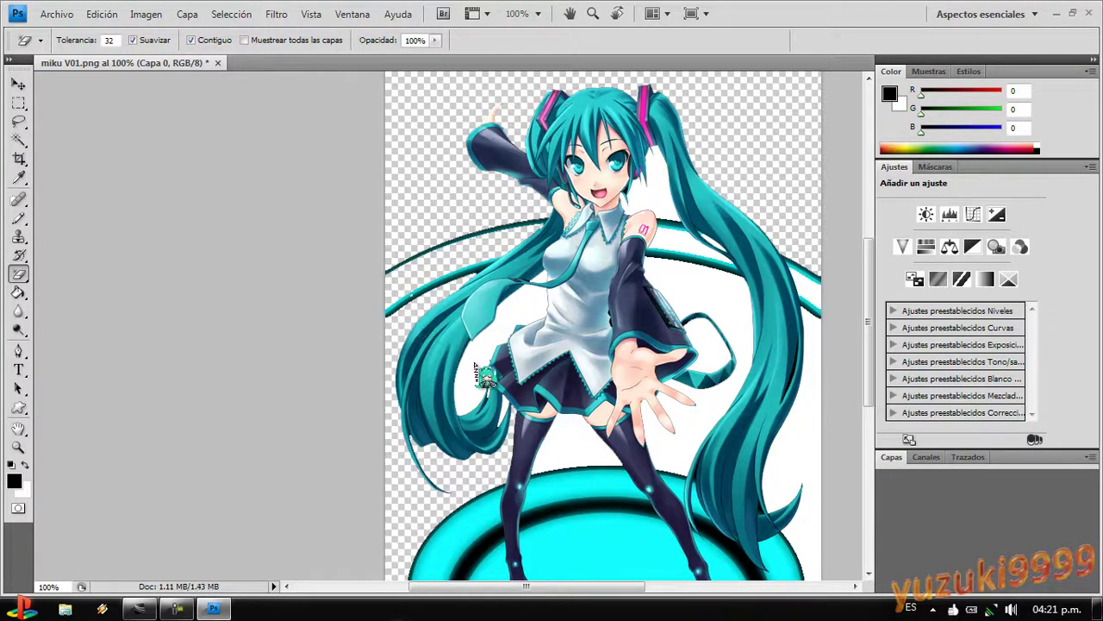
# Erase the white areas beside the neck, between the right-hand arcs, inside the ribbon loop, around the right ponytail and between the legs
pyautogui.click(690, 279)
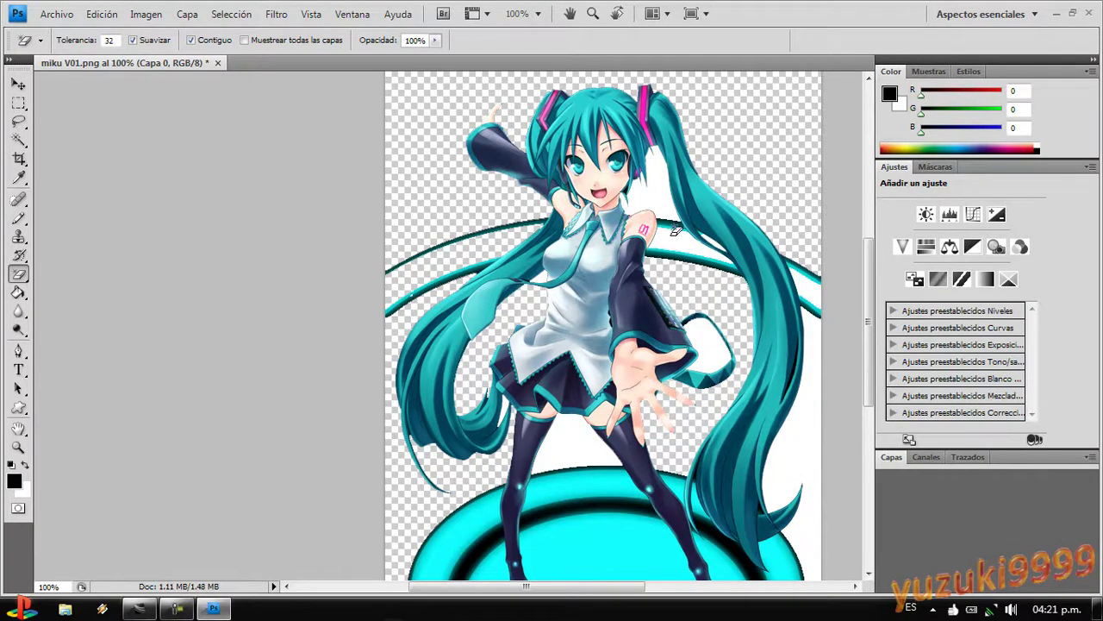
pyautogui.click(672, 234)
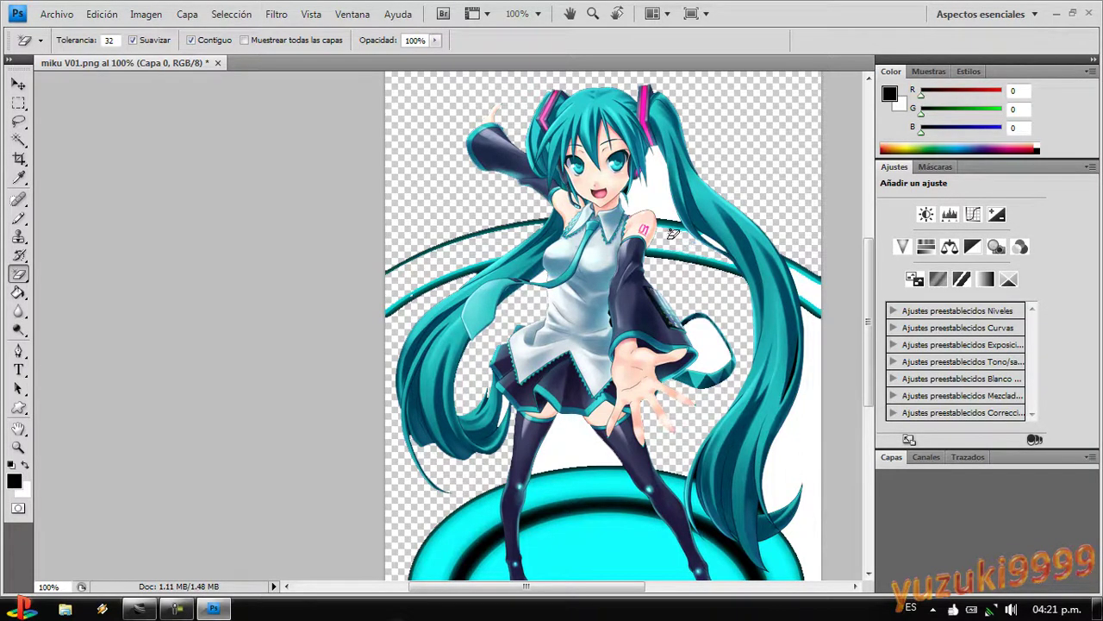
pyautogui.click(664, 187)
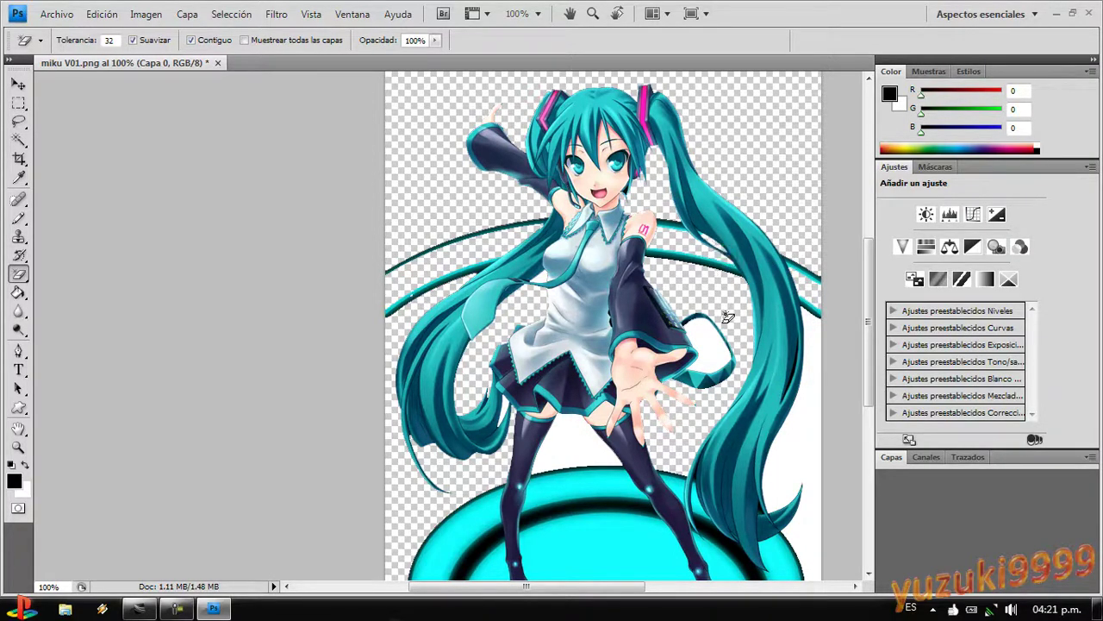
pyautogui.click(718, 370)
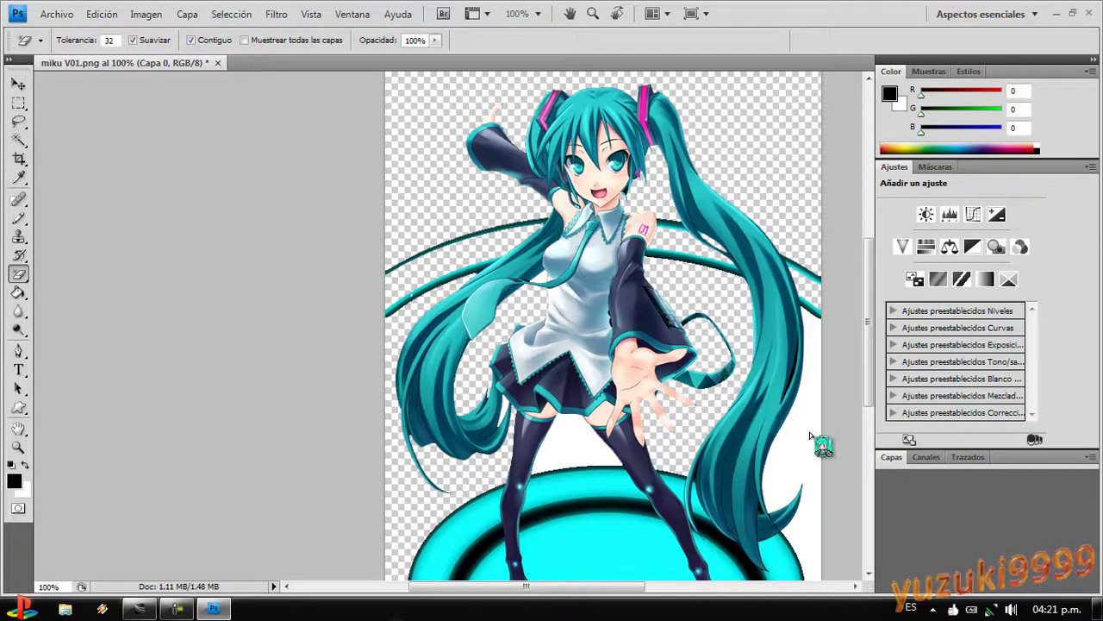
pyautogui.click(811, 434)
pyautogui.click(574, 445)
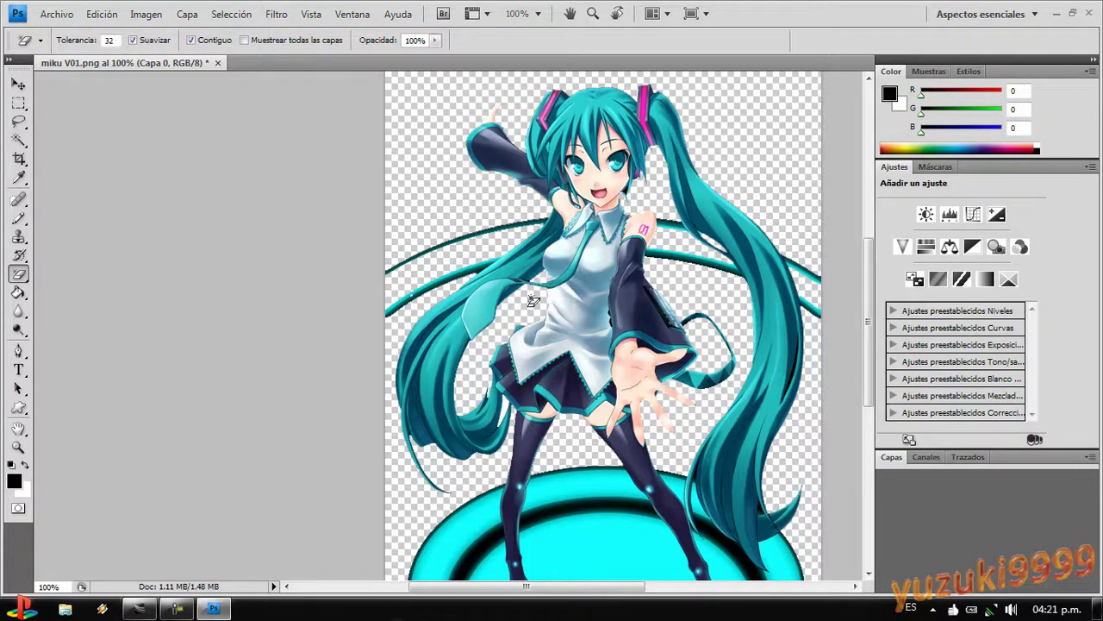
pyautogui.scroll(-6, 514, 340)
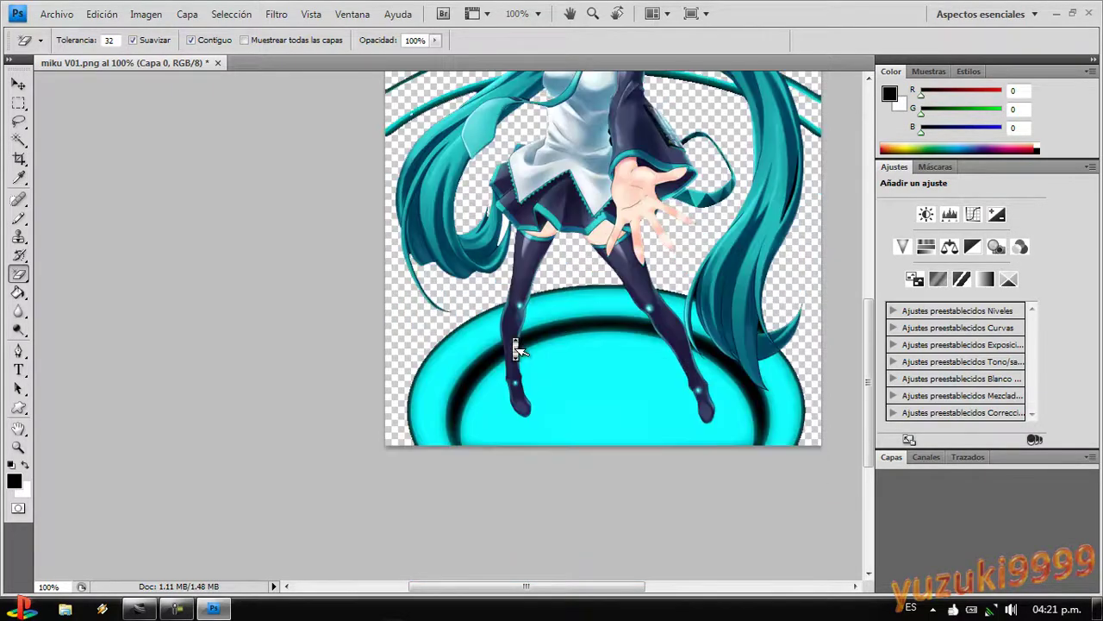
pyautogui.scroll(8, 516, 349)
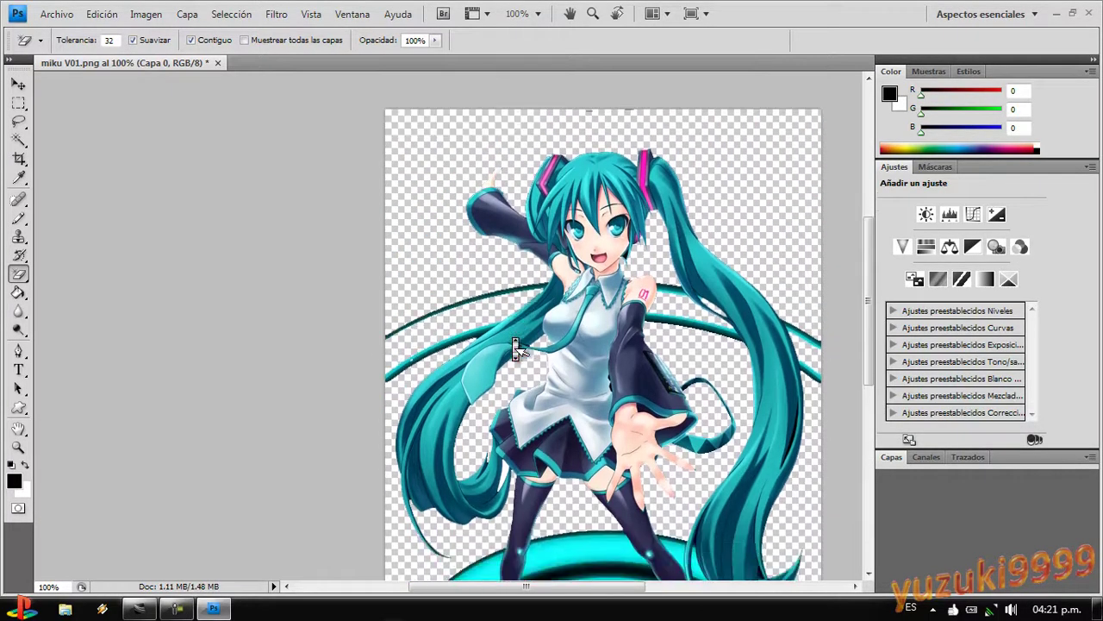
pyautogui.scroll(-9, 515, 349)
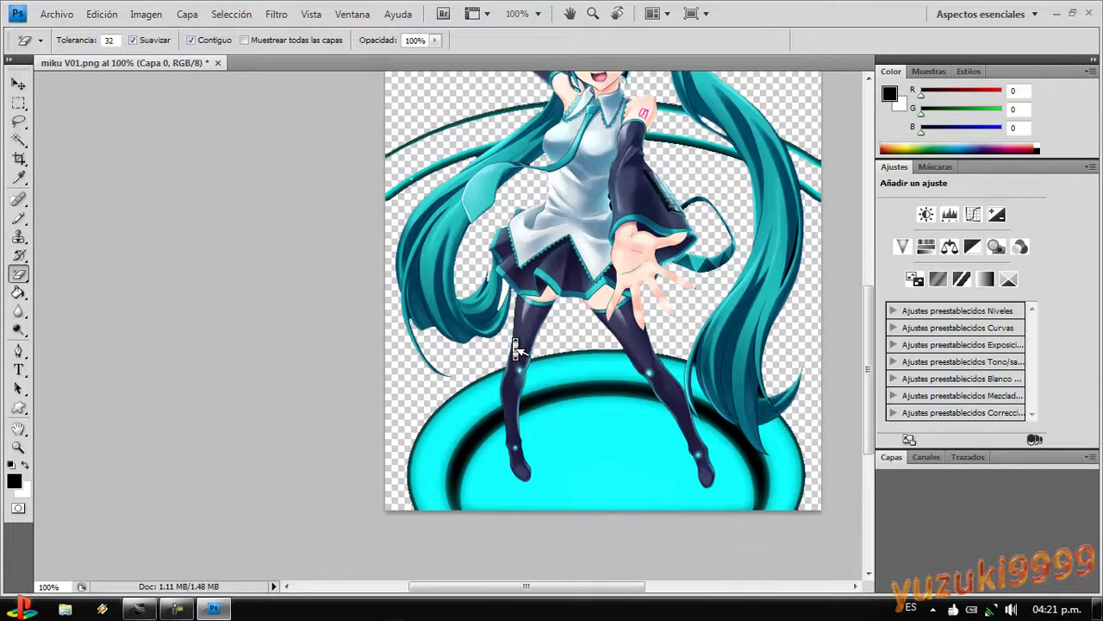
pyautogui.scroll(-3, 516, 349)
pyautogui.scroll(8, 516, 349)
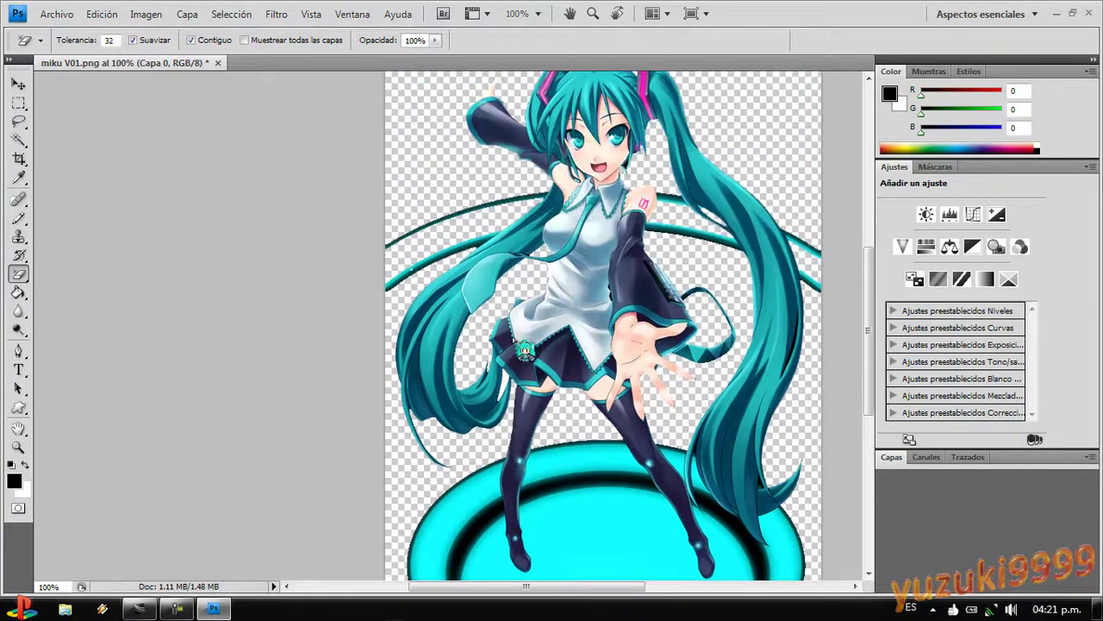
pyautogui.scroll(3, 448, 311)
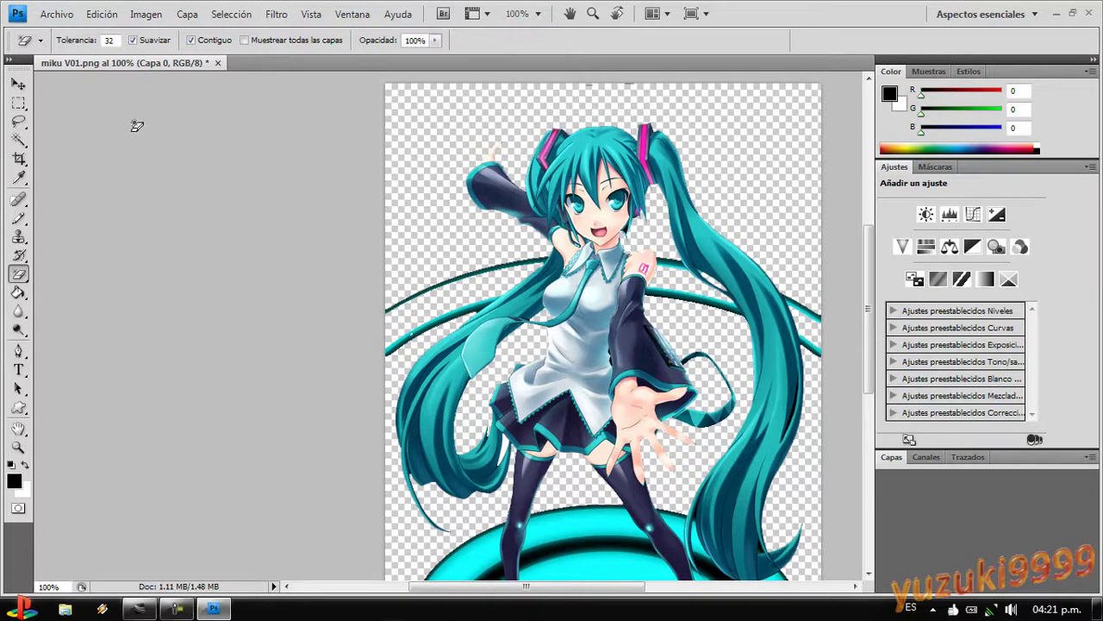
# Save a PNG copy of the image named main in the miku V01 folder, with no interlacing
pyautogui.click(57, 14)
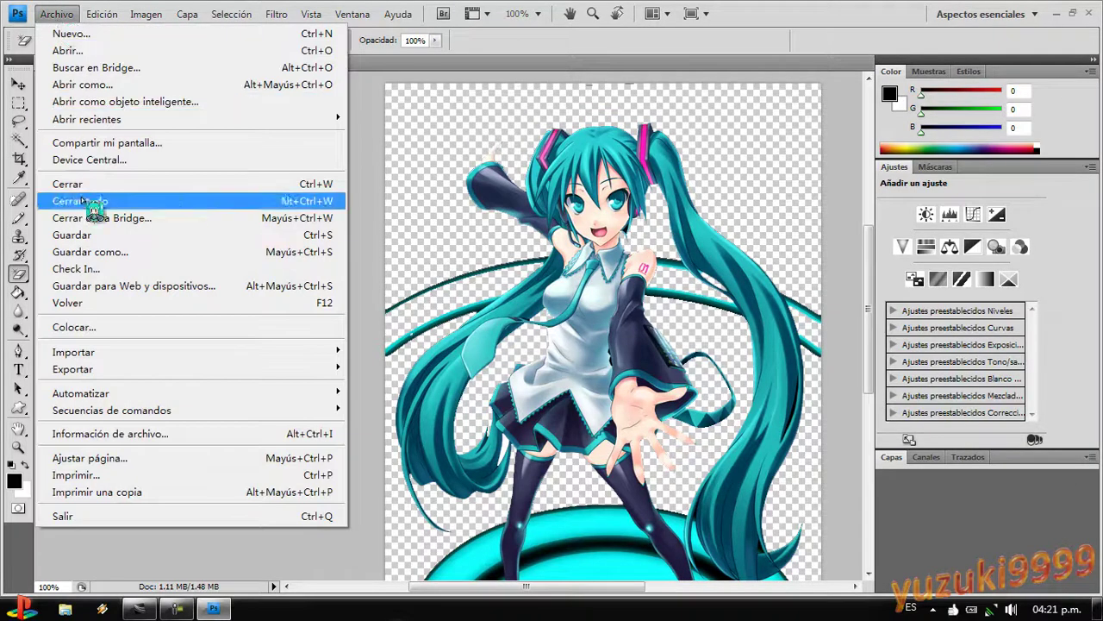
pyautogui.click(131, 258)
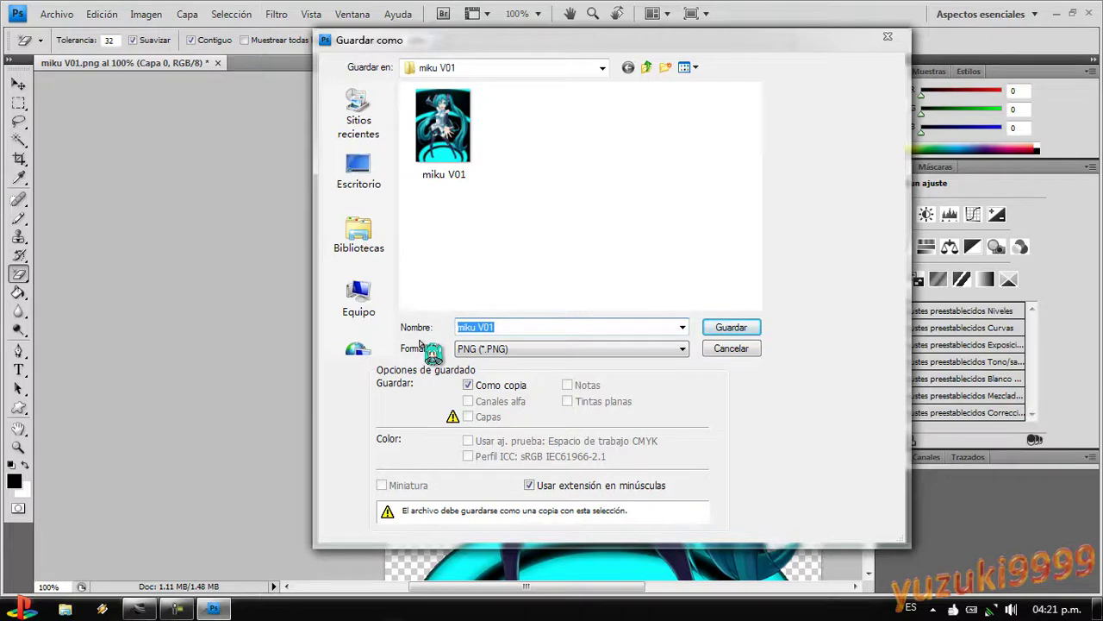
pyautogui.write('main')
pyautogui.click(732, 328)
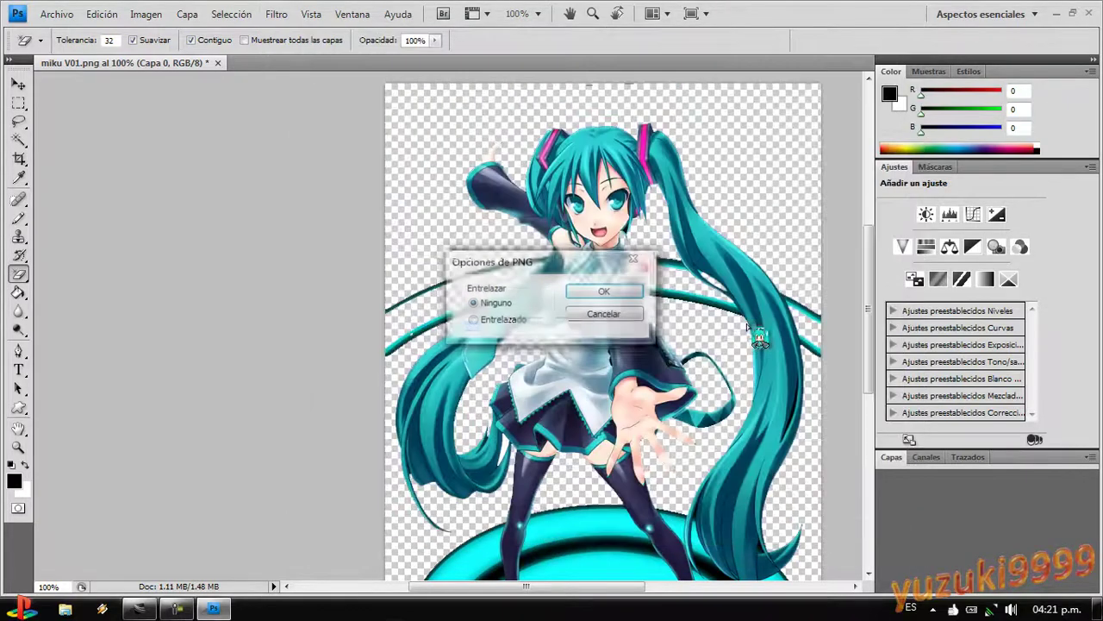
pyautogui.click(605, 292)
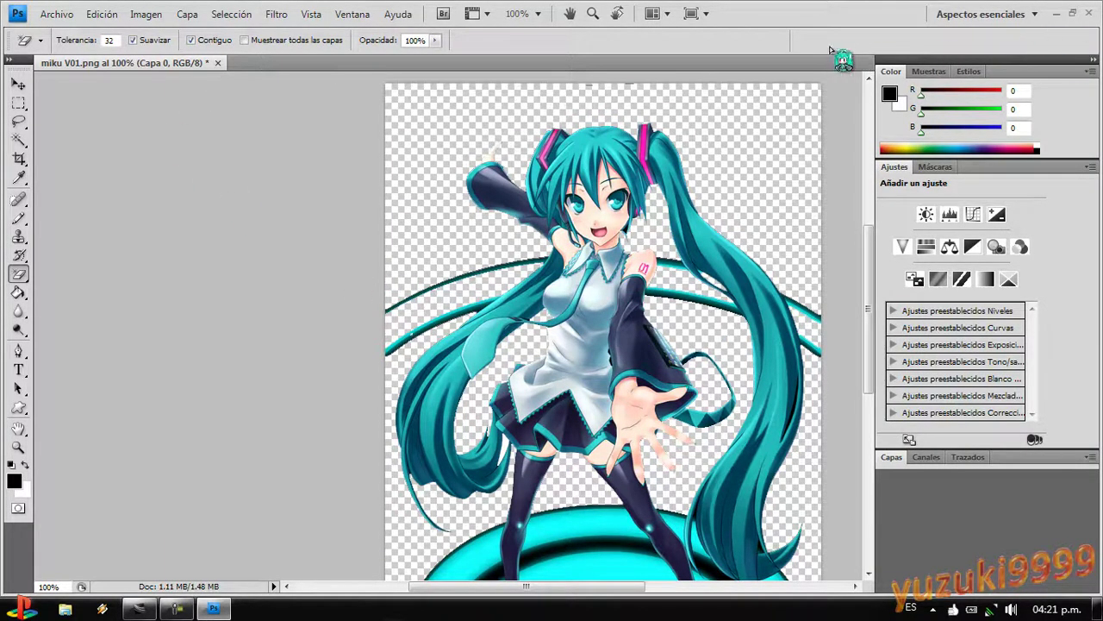
# Minimize Photoshop, open the miku V01 folder from the desktop and view the saved main image, closing the viewer when done
pyautogui.click(1049, 13)
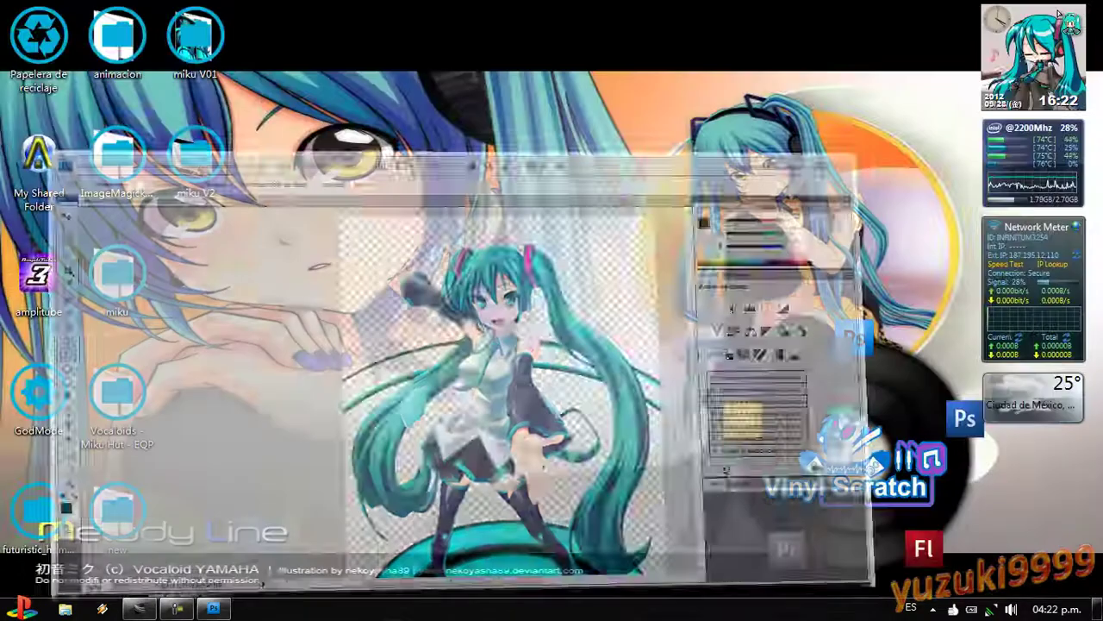
pyautogui.doubleClick(195, 34)
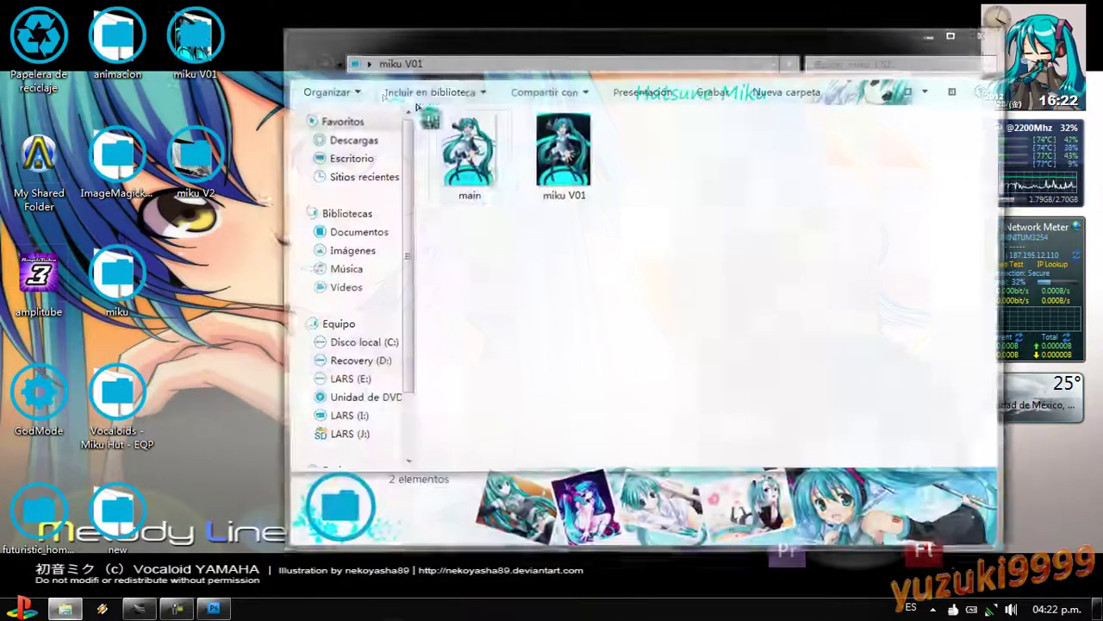
pyautogui.click(453, 185)
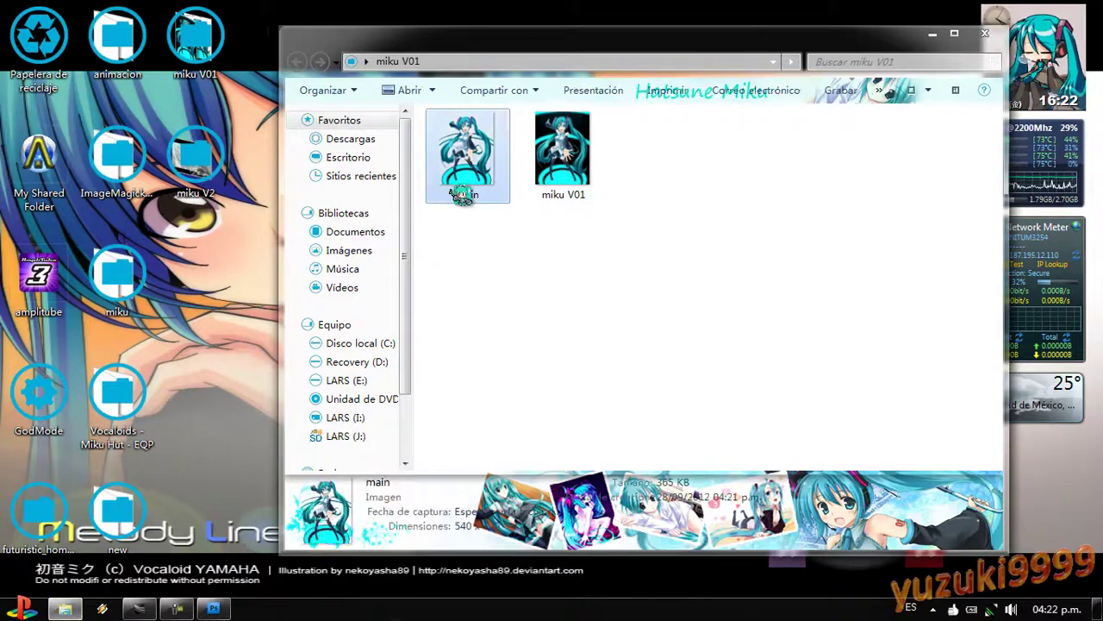
pyautogui.press('Return')
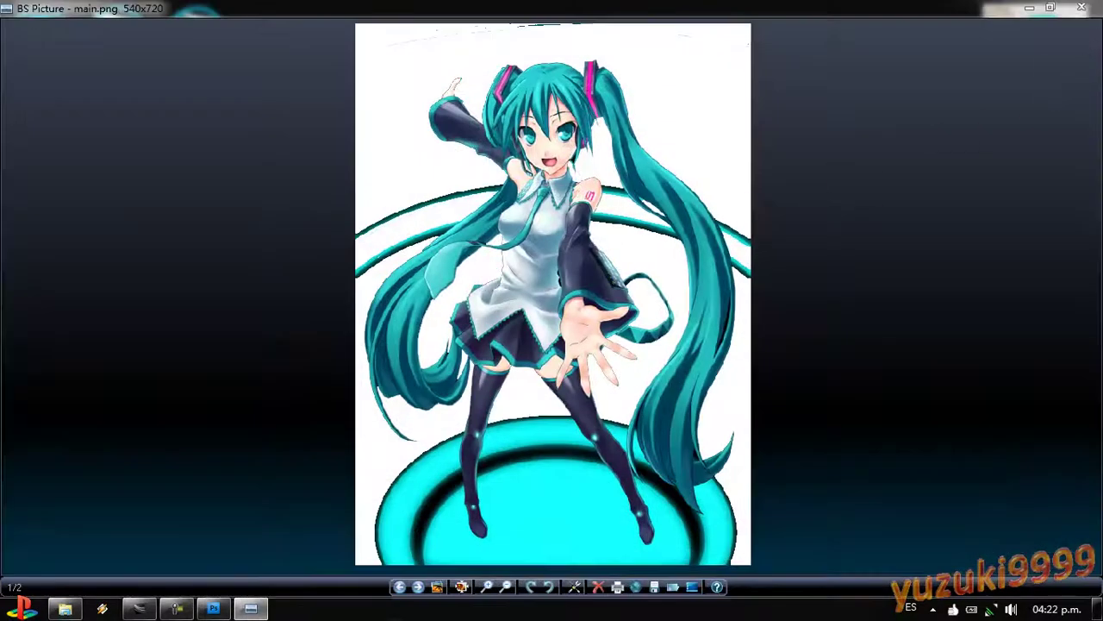
pyautogui.click(1084, 9)
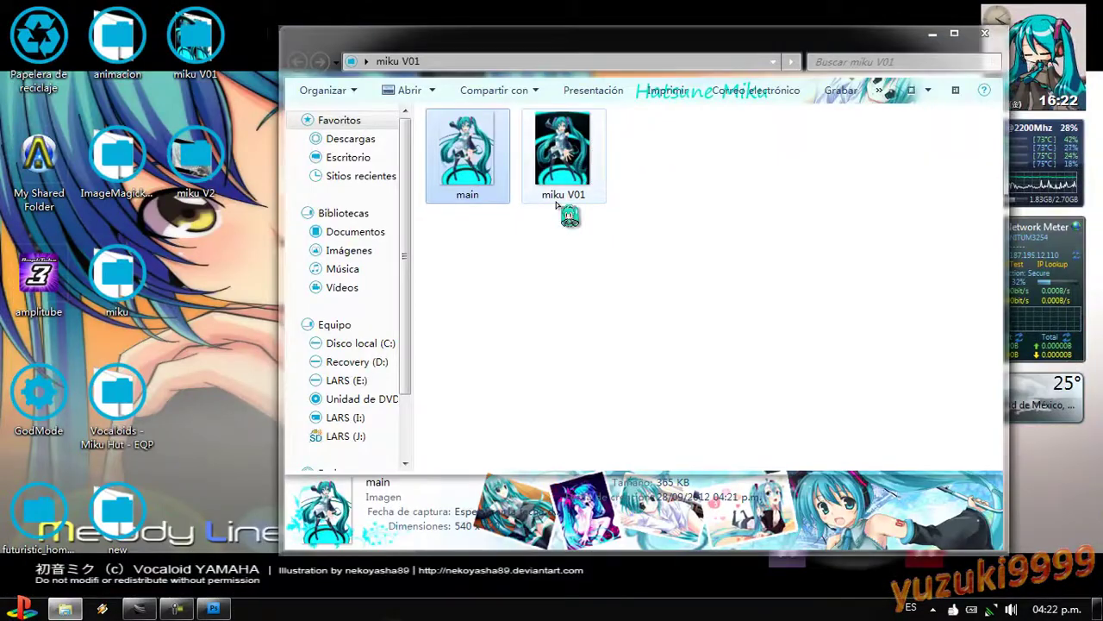
pyautogui.moveTo(581, 206); pyautogui.dragTo(685, 210)
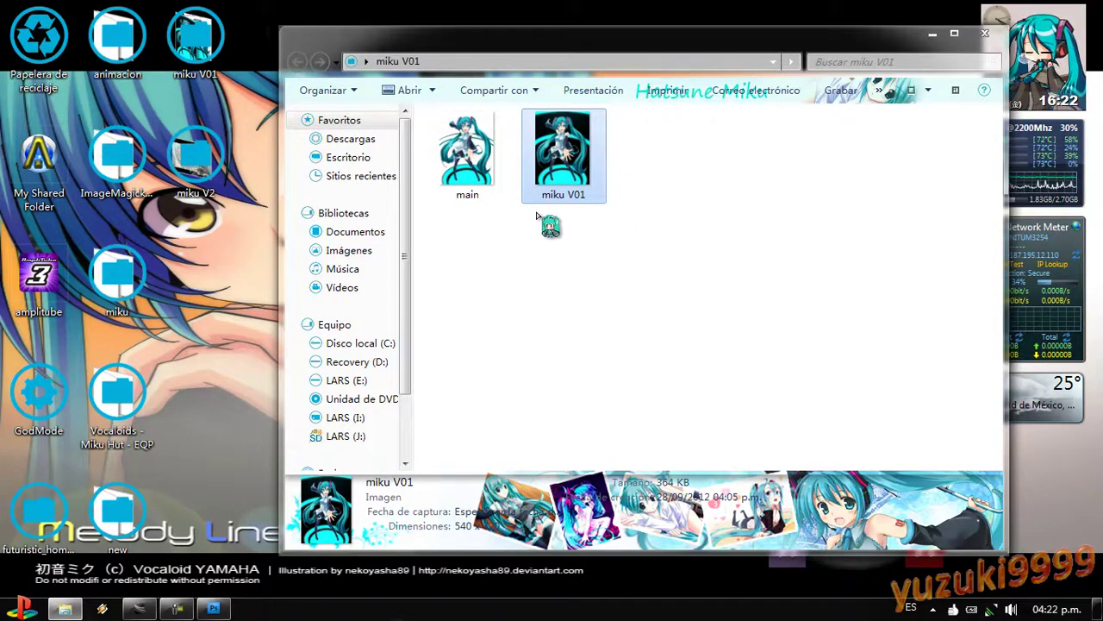
pyautogui.click(487, 169)
pyautogui.click(565, 172)
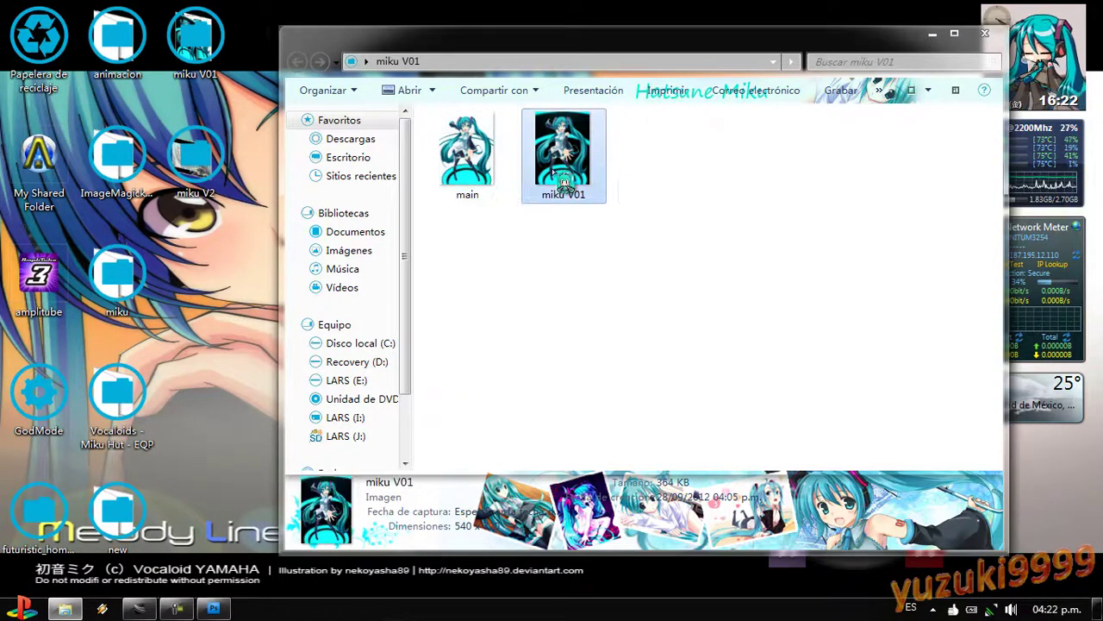
# View the original miku V01 image from the folder in the picture viewer and close the viewer
pyautogui.click(497, 179)
pyautogui.click(586, 176)
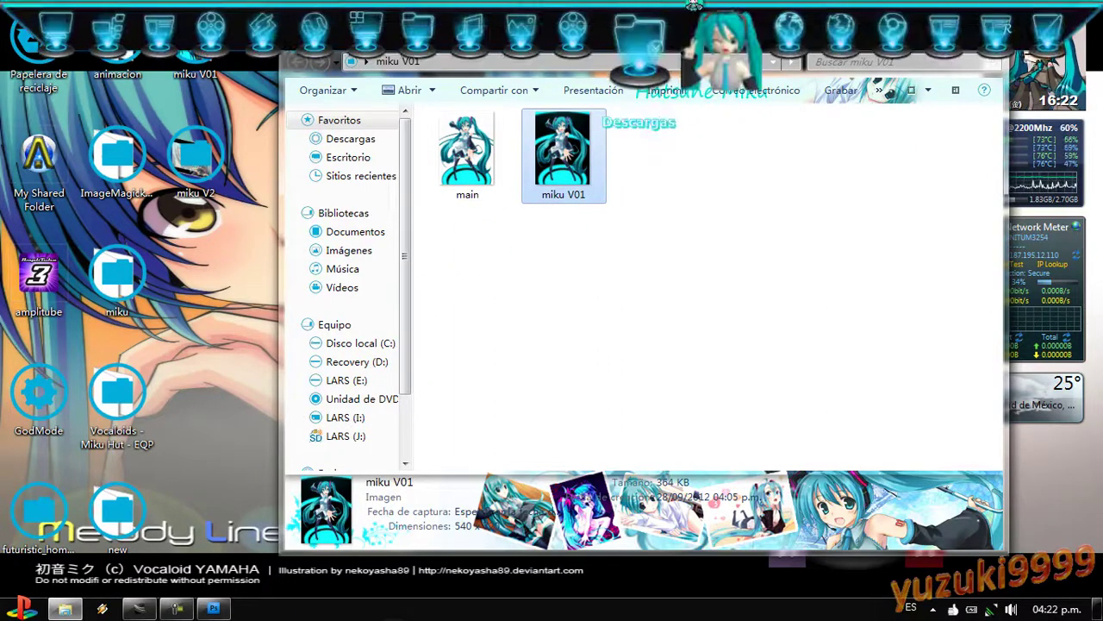
pyautogui.click(218, 390)
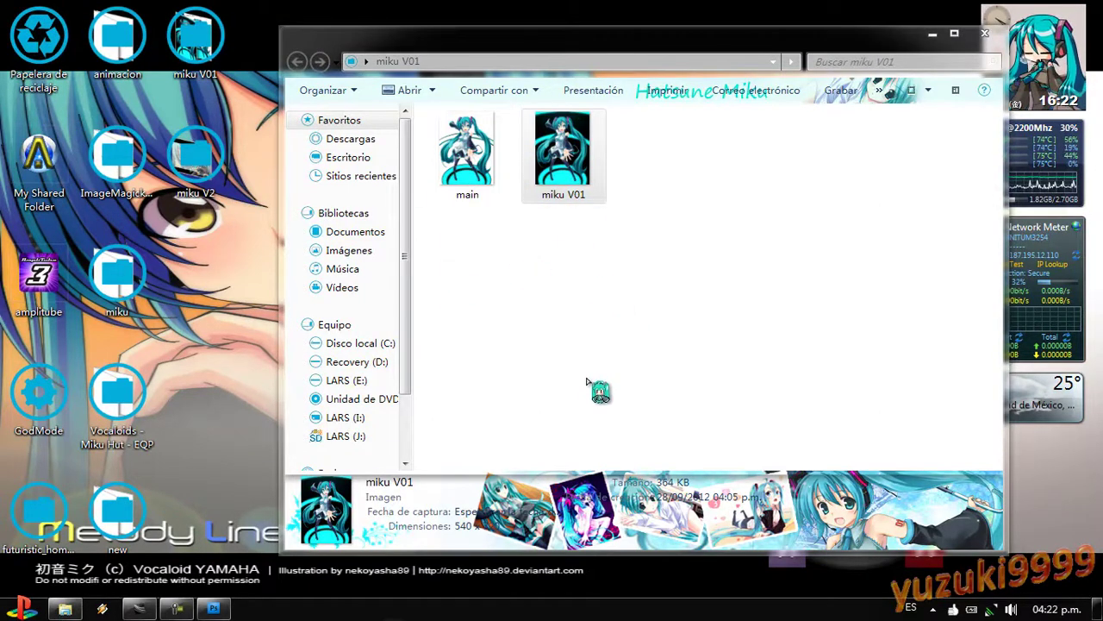
pyautogui.click(589, 183)
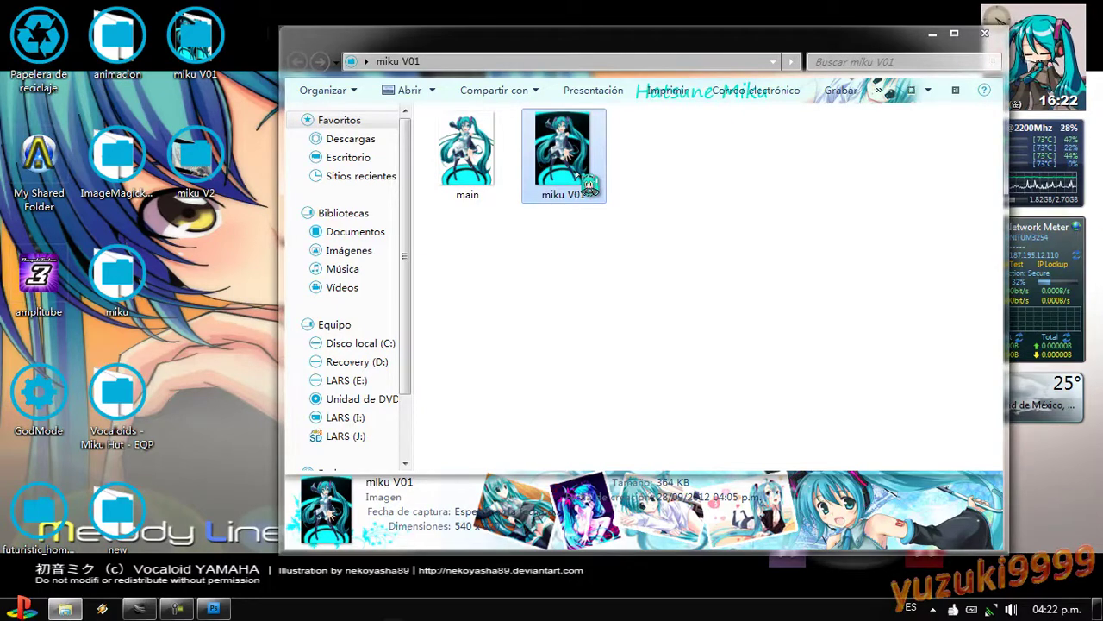
pyautogui.doubleClick(577, 176)
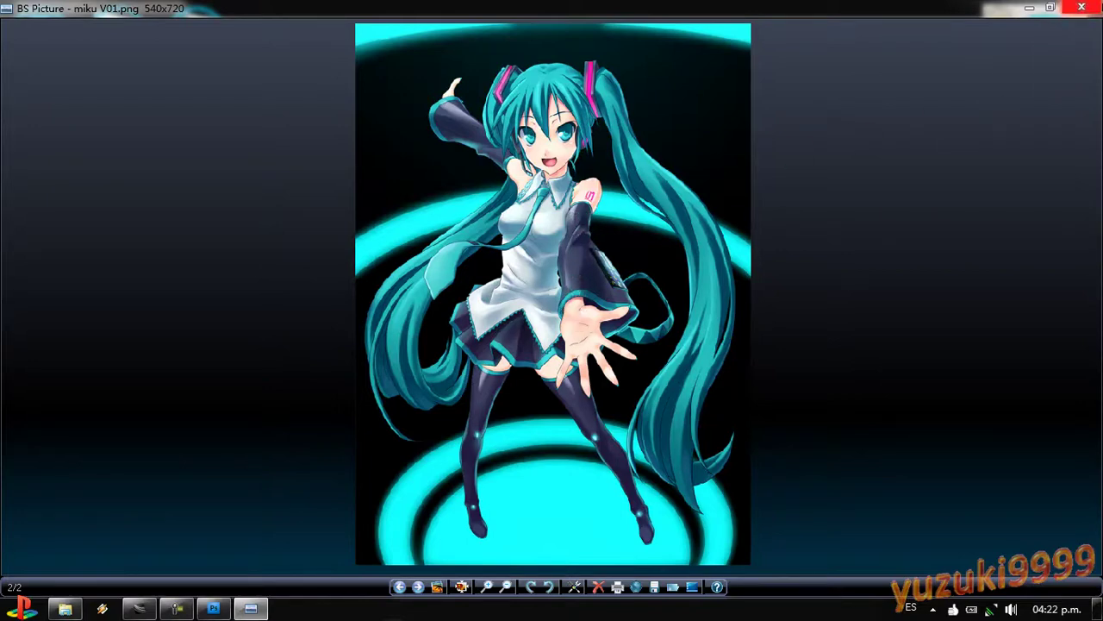
pyautogui.click(1084, 7)
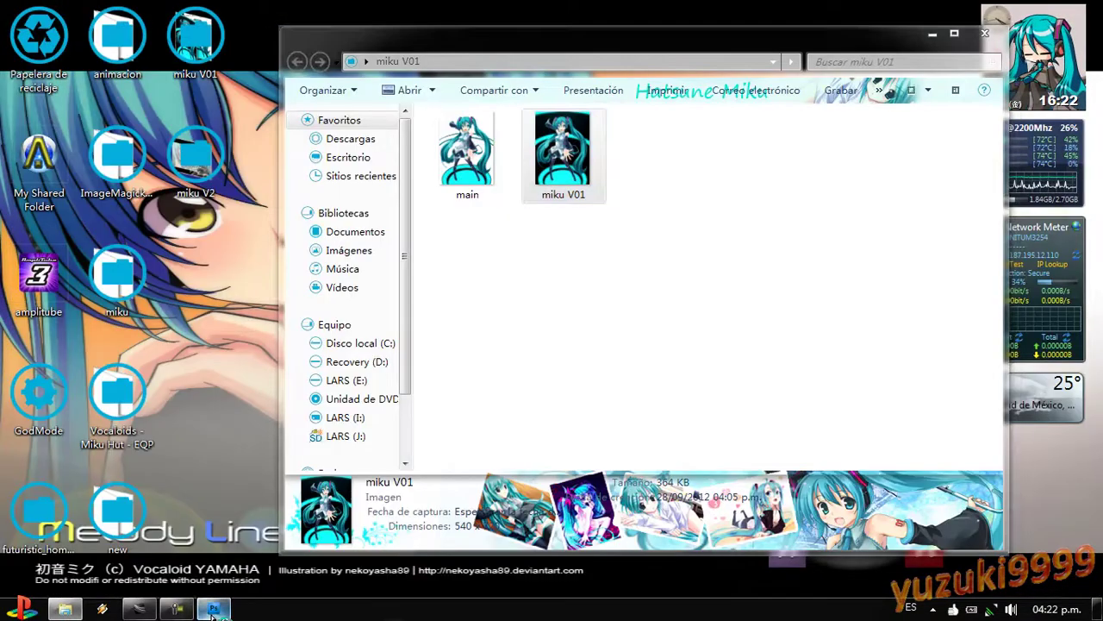
# Switch to Photoshop, close the erased image without saving changes, and reopen the original miku V01.png
pyautogui.click(213, 609)
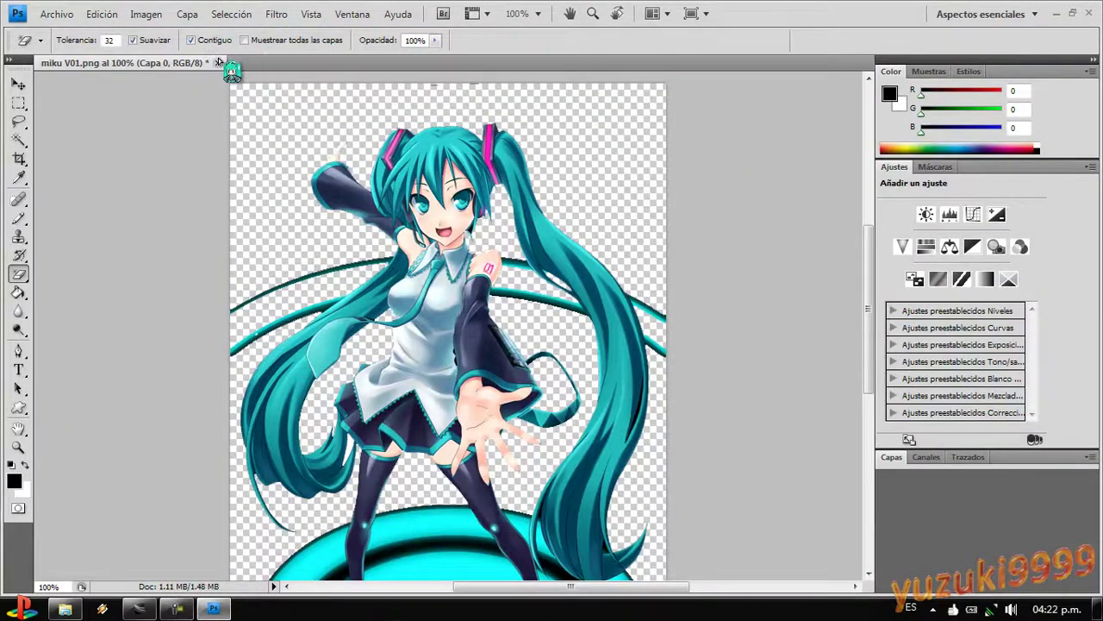
pyautogui.click(218, 60)
pyautogui.click(555, 241)
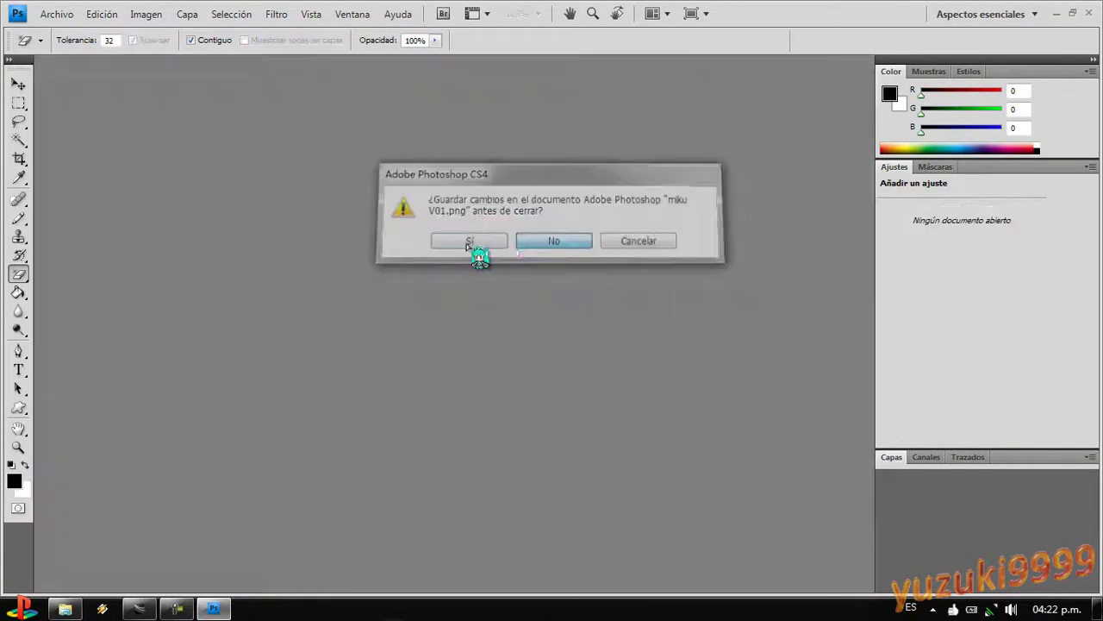
pyautogui.click(60, 14)
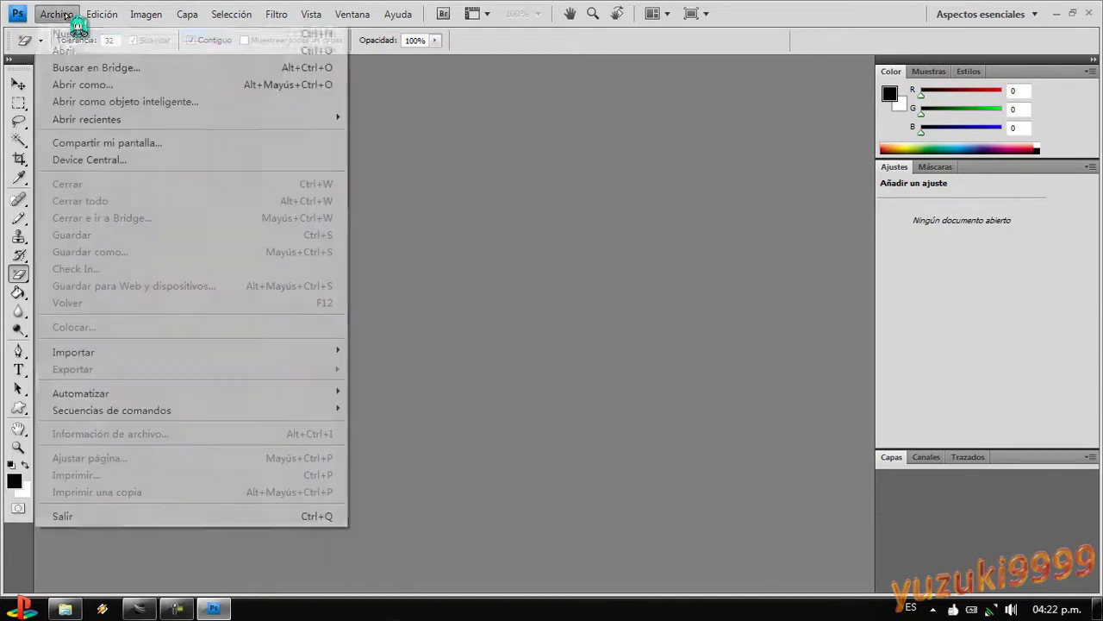
pyautogui.click(132, 49)
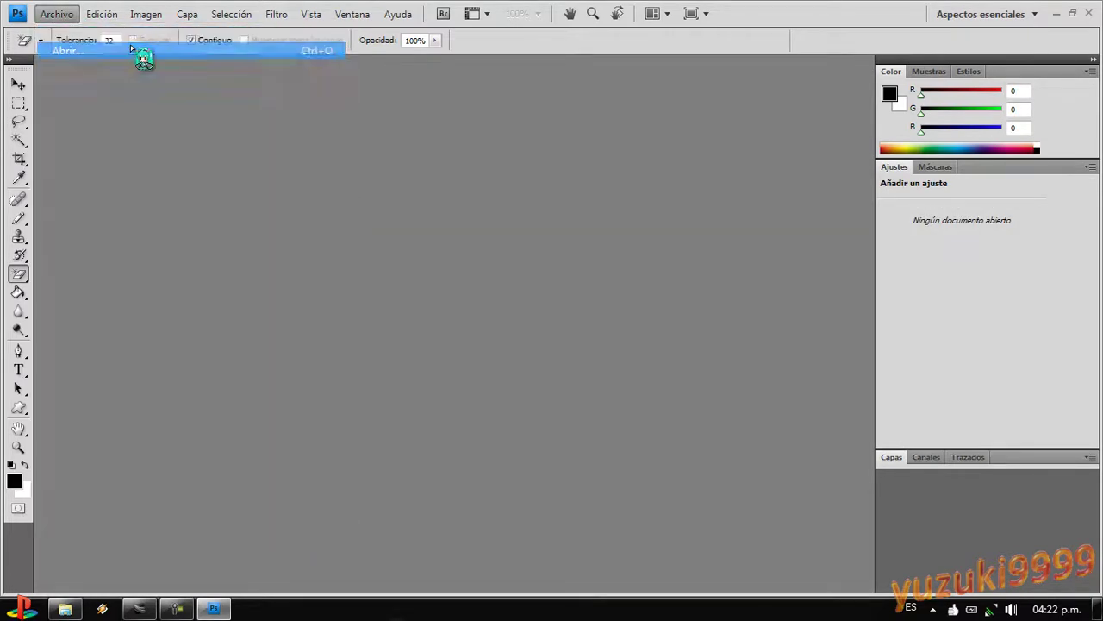
pyautogui.doubleClick(566, 161)
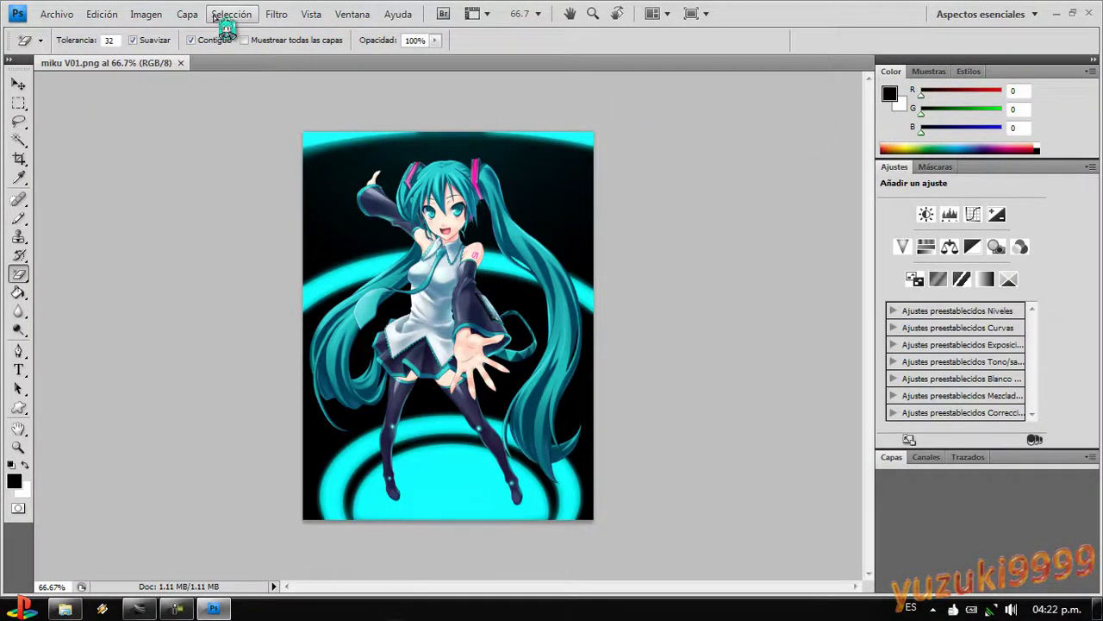
# Open the artistic Color diluido filter on miku V01.png and bring up the list of alternative filters
pyautogui.click(275, 14)
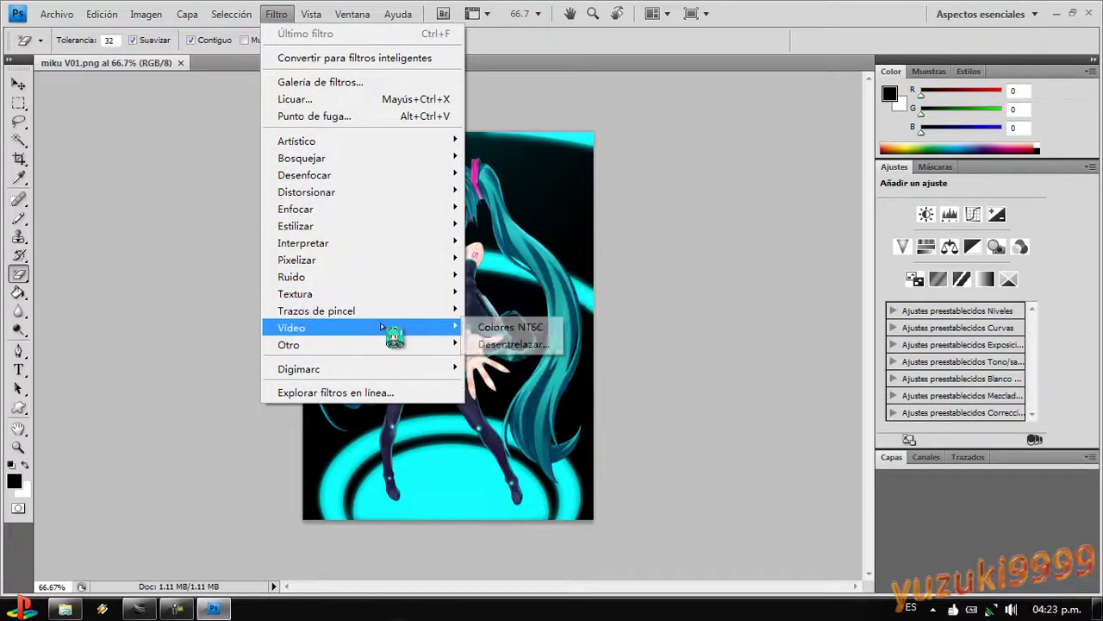
pyautogui.moveTo(395, 309)
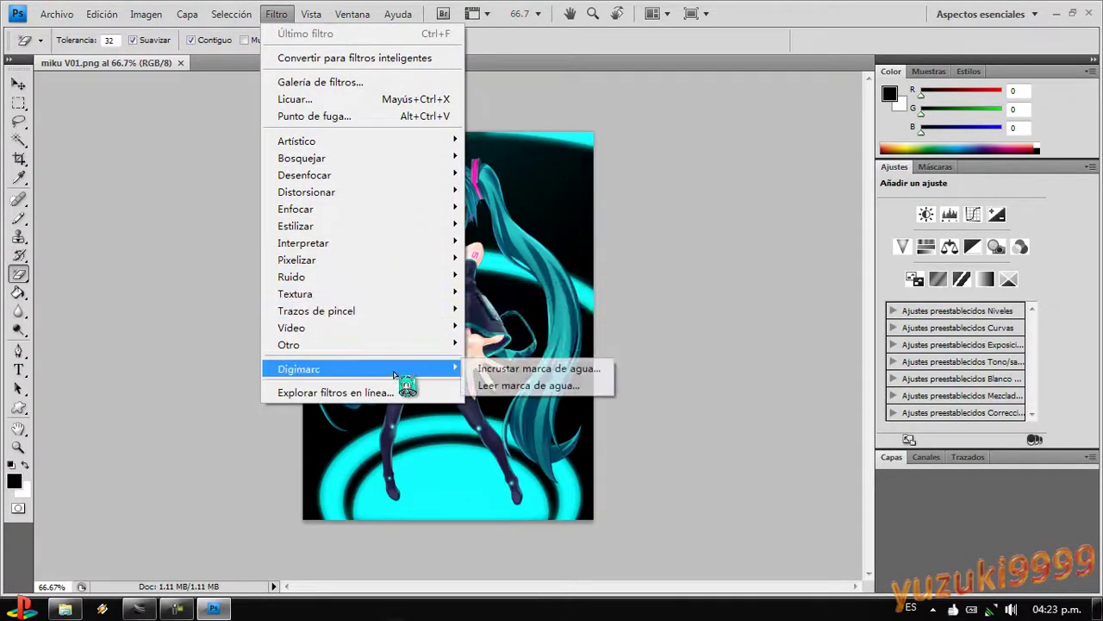
pyautogui.moveTo(385, 207)
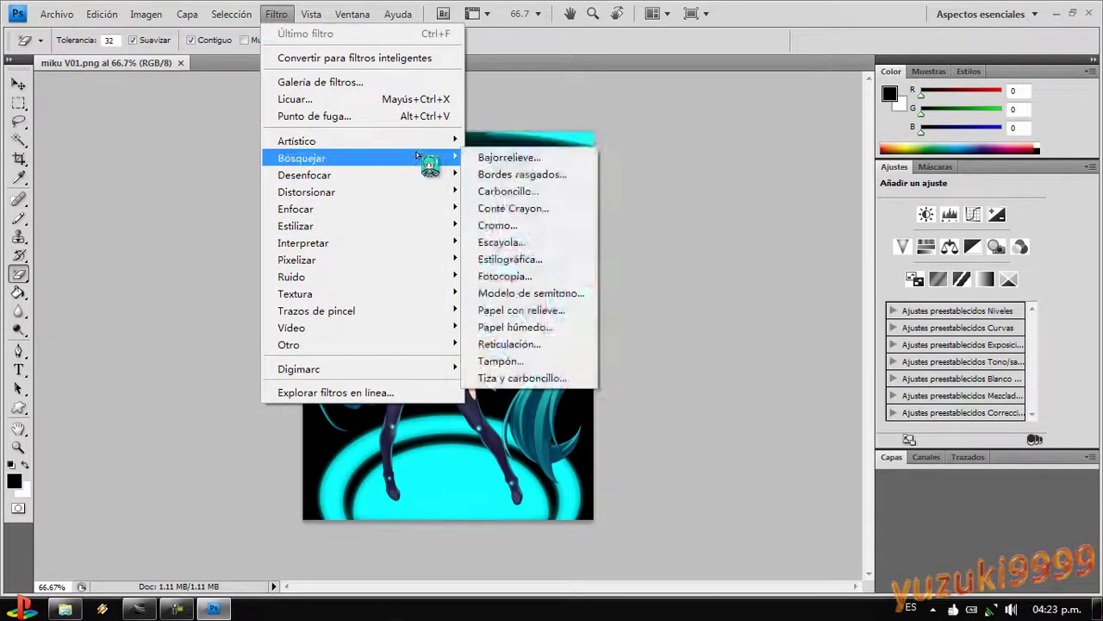
pyautogui.moveTo(423, 142)
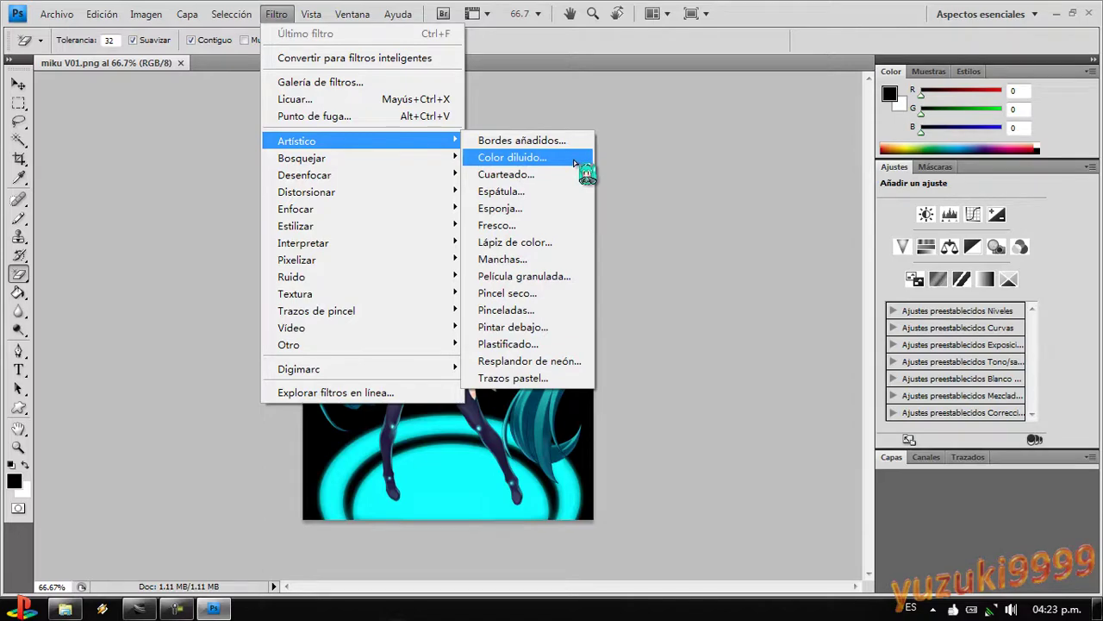
pyautogui.click(512, 157)
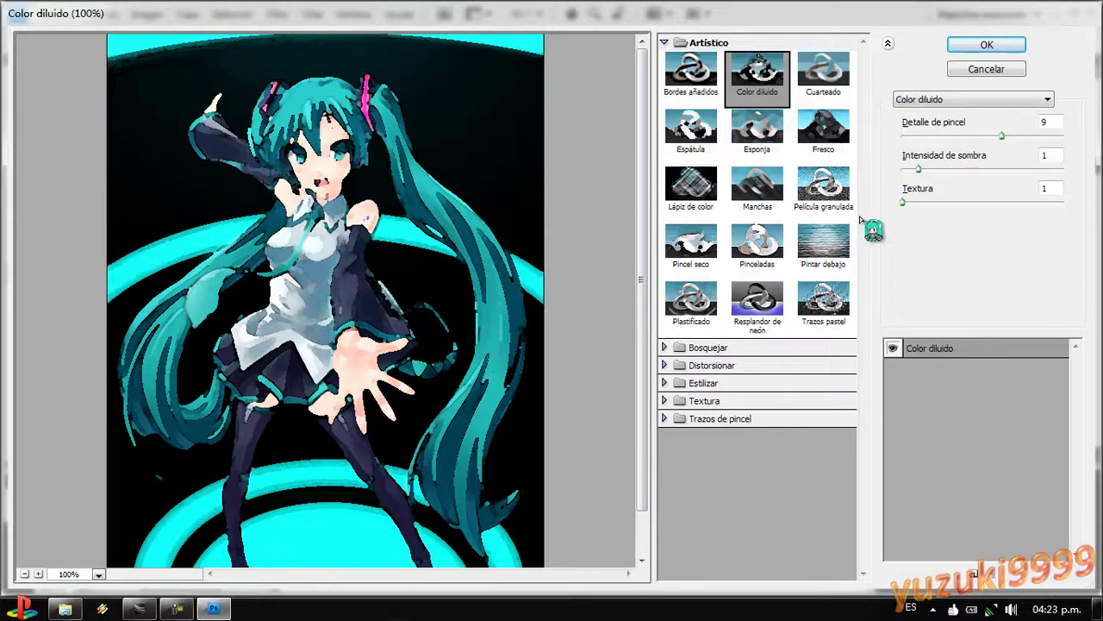
pyautogui.click(923, 98)
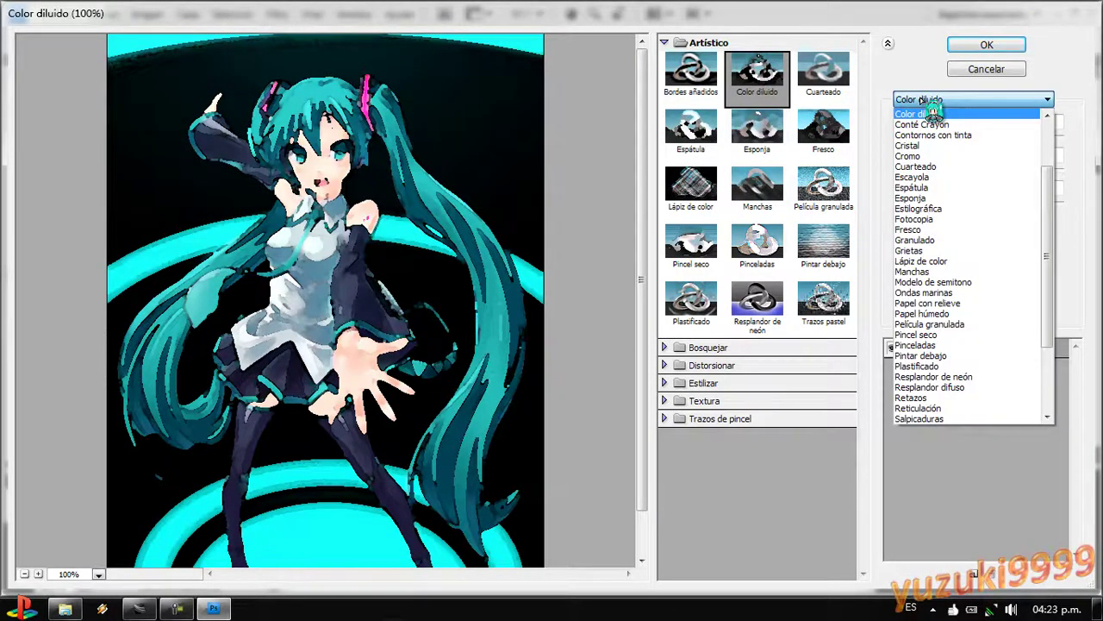